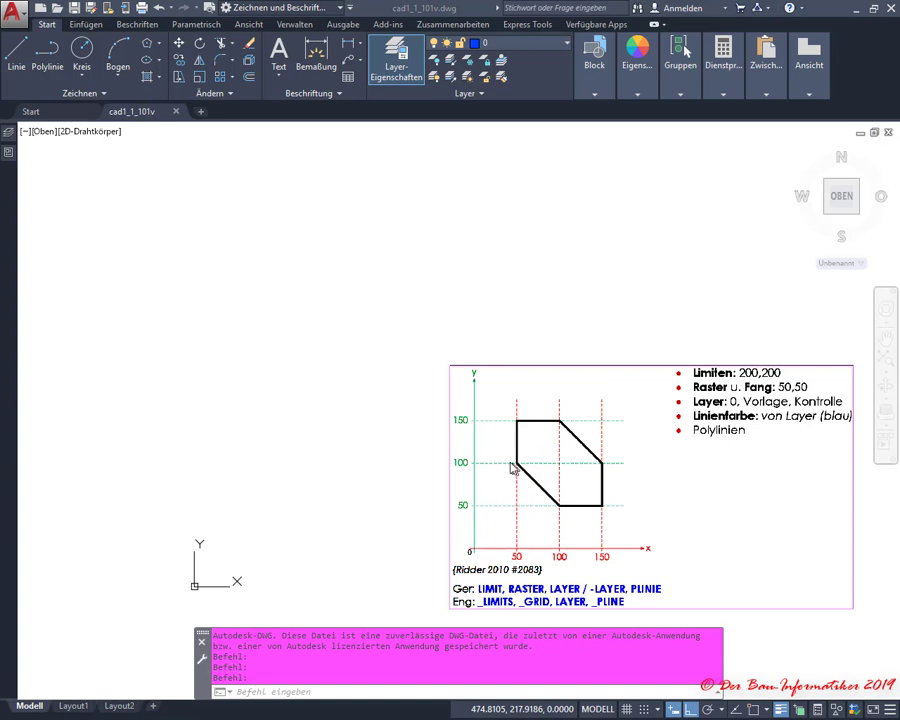
- Zoom in on the exercise figure of the six-sided outline with its 50/100/150 grid
{"action": "scroll", "coordinate": [521, 468], "scroll_direction": "up", "scroll_amount": 2}
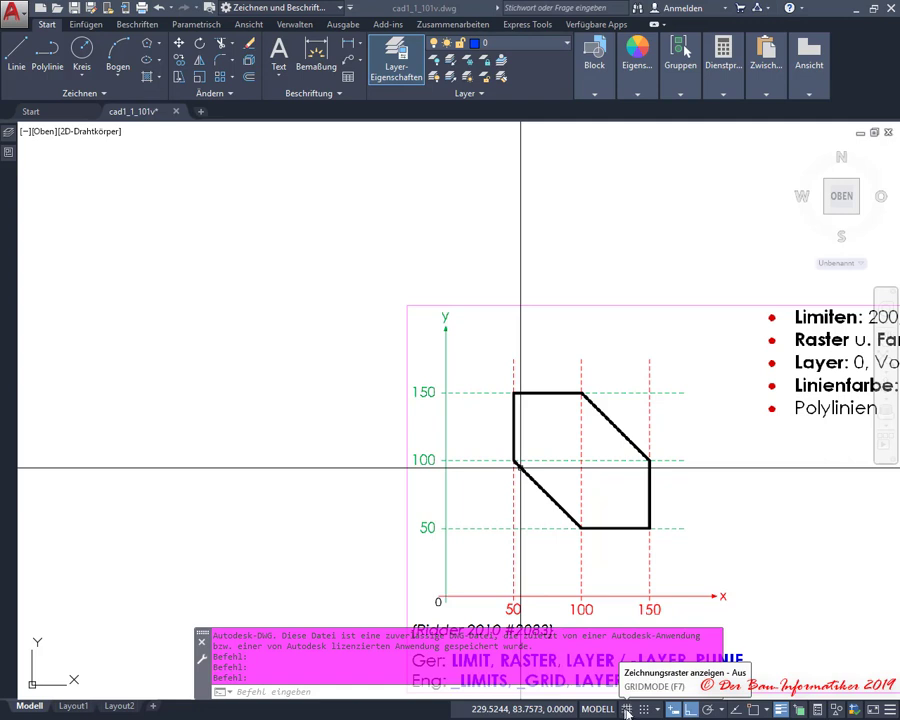
- In Rastereinstellungen, set snap X and Y spacing to 50 and switch snap mode on
{"action": "right_click", "coordinate": [630, 710]}
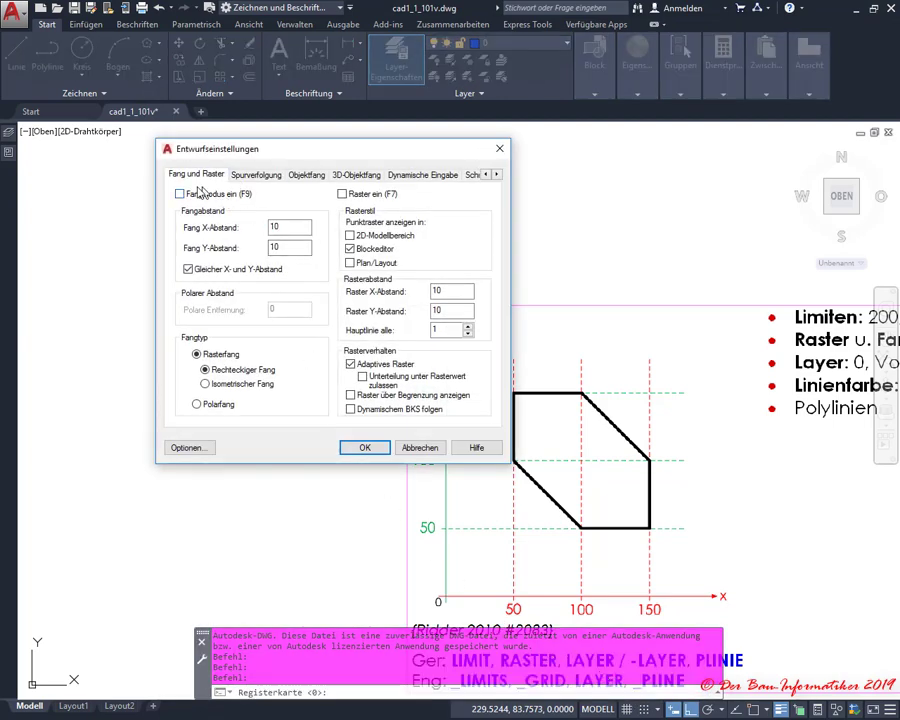
{"action": "double_click", "coordinate": [283, 227]}
{"action": "type", "text": "50"}
{"action": "double_click", "coordinate": [290, 246]}
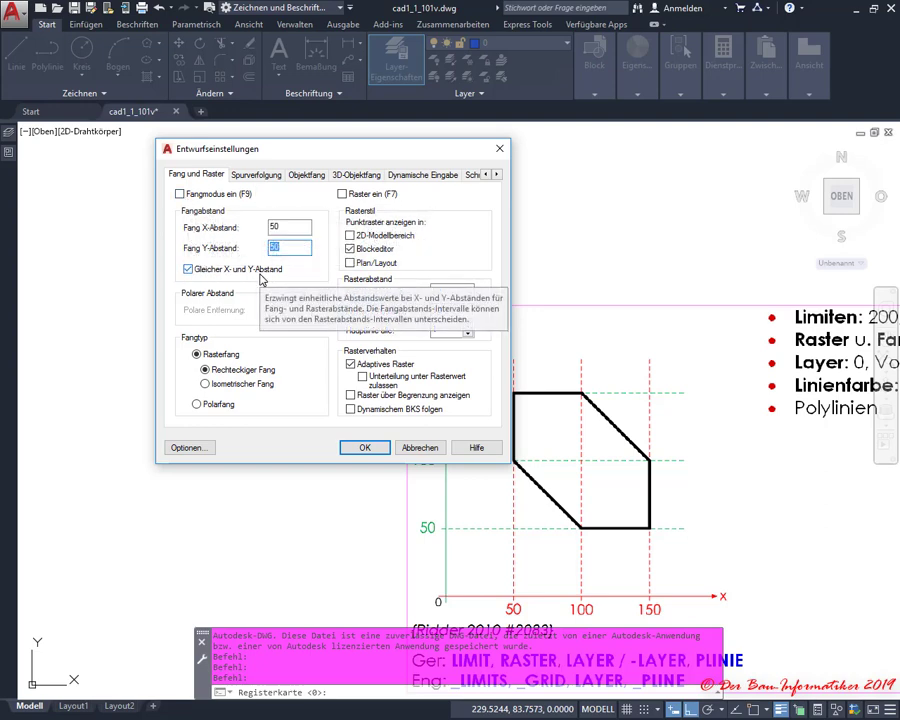
{"action": "left_click", "coordinate": [180, 194]}
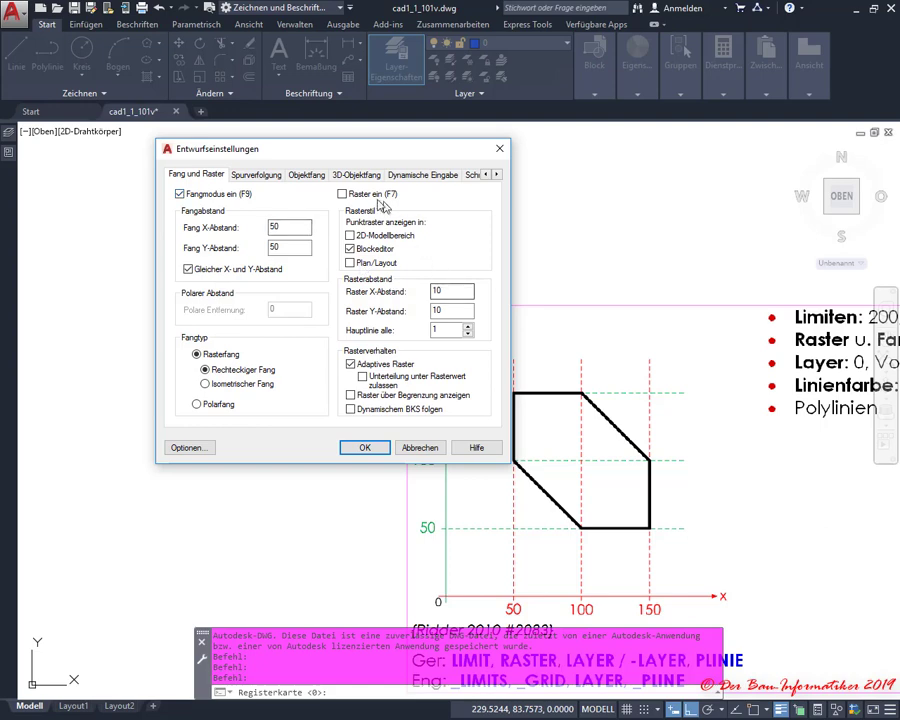
{"action": "double_click", "coordinate": [455, 290]}
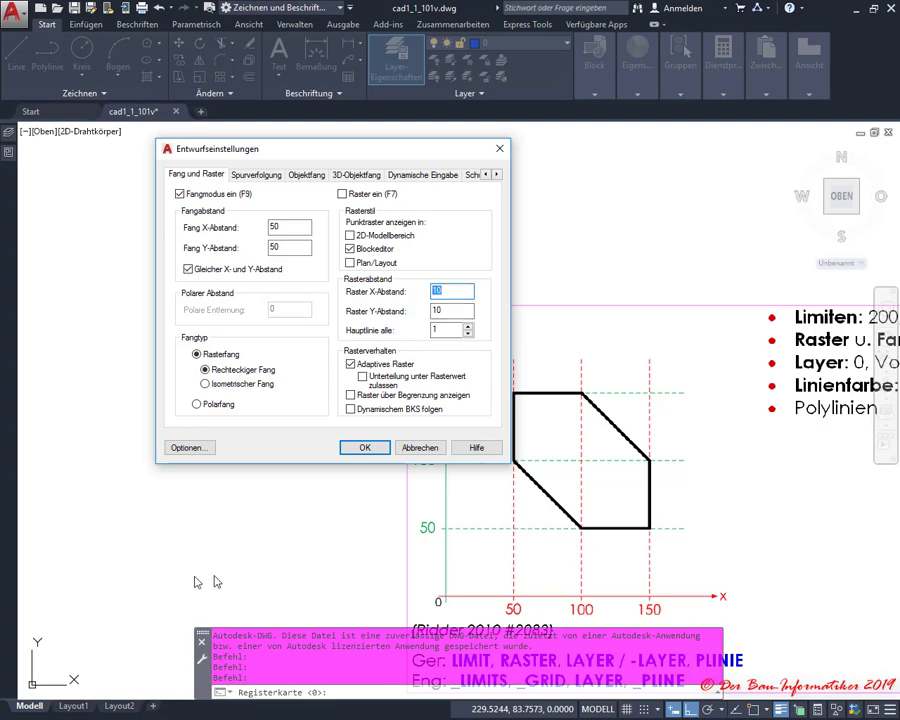
- Switch the grid on with X and Y spacing 50; toggle 2D model space grid on and off
{"action": "left_click", "coordinate": [343, 193]}
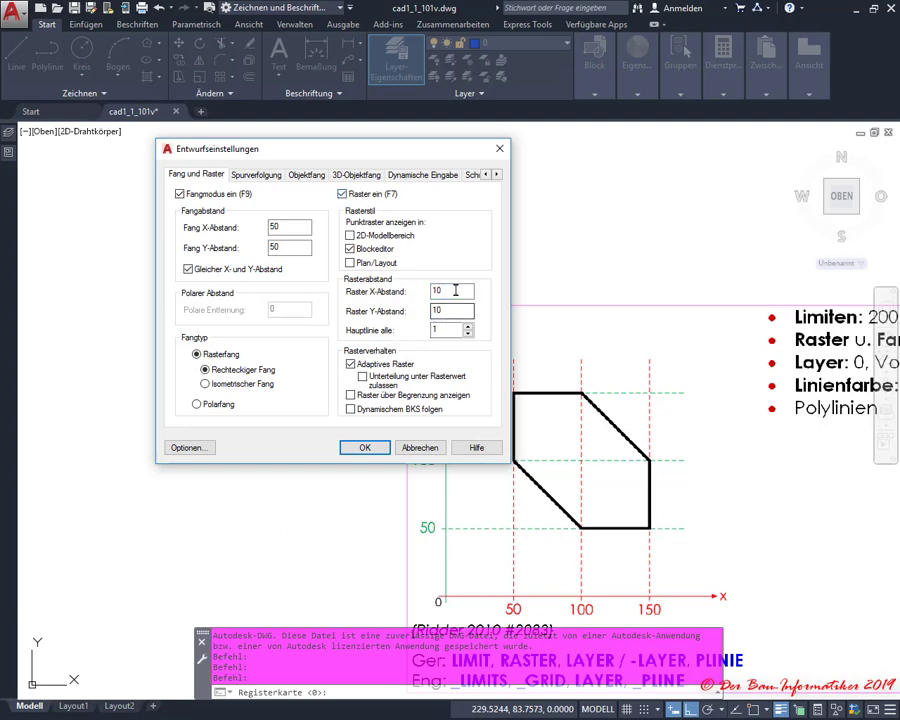
{"action": "type", "text": "50"}
{"action": "key", "text": "Tab"}
{"action": "left_click", "coordinate": [351, 237]}
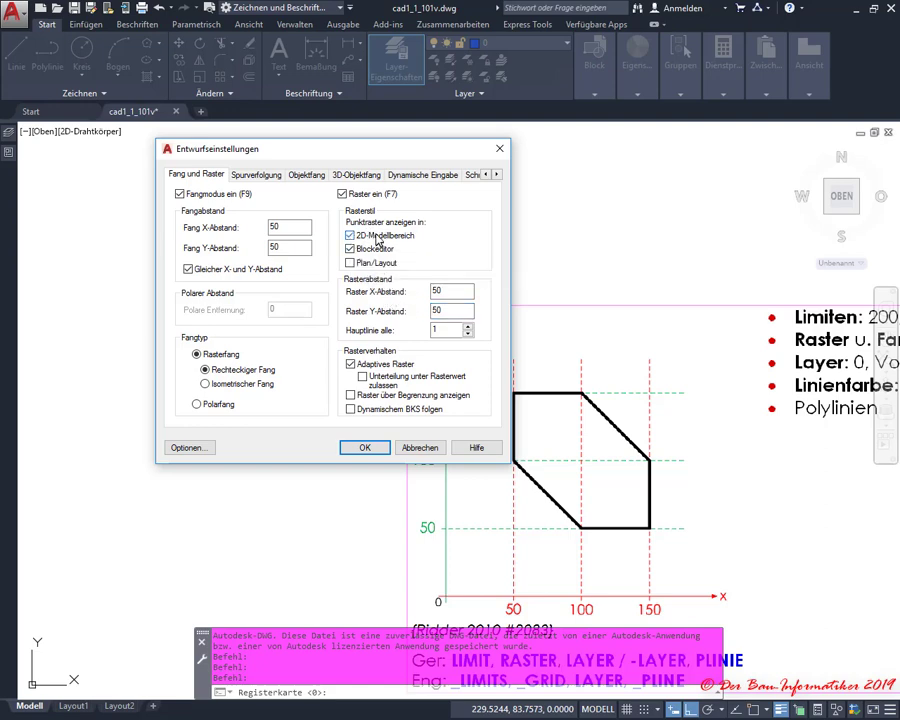
{"action": "left_click", "coordinate": [351, 236]}
- Enable showing the grid beyond the limits, browse the other tabs, and apply the settings
{"action": "left_click", "coordinate": [351, 396]}
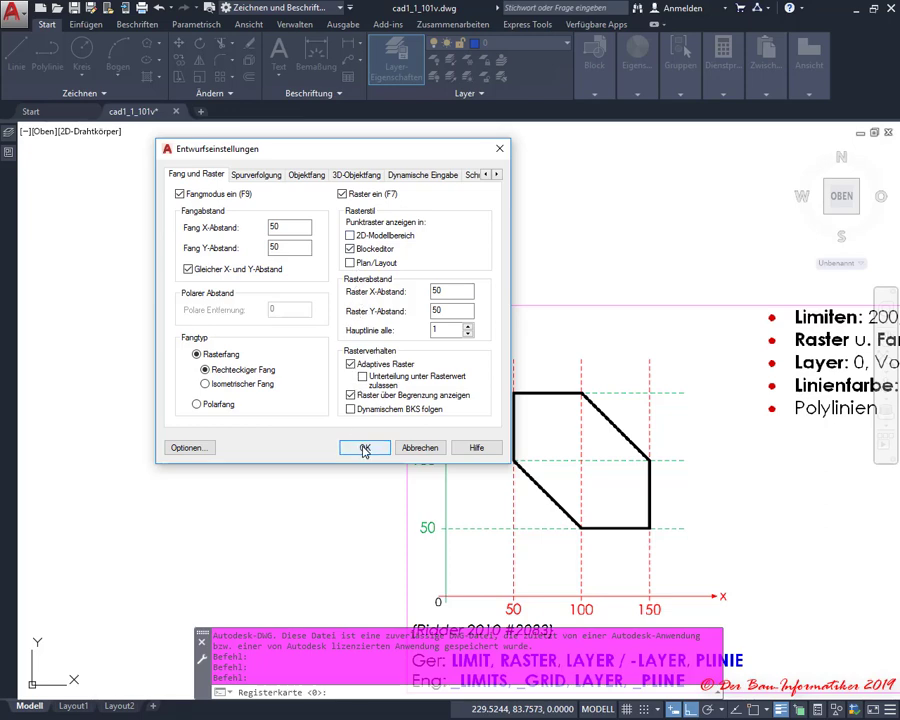
{"action": "left_click", "coordinate": [264, 177]}
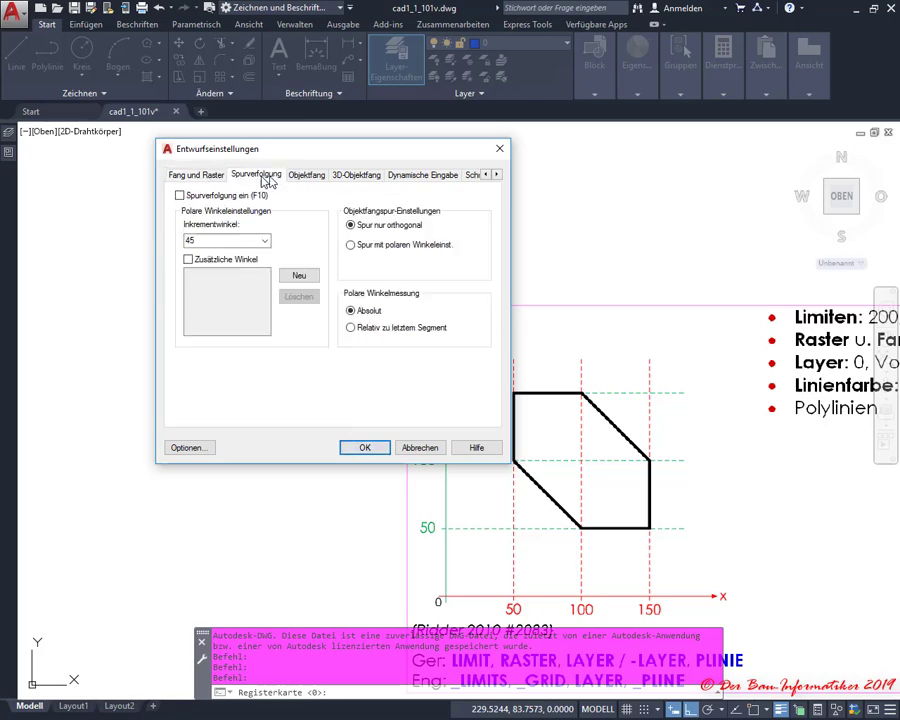
{"action": "left_click", "coordinate": [306, 176]}
{"action": "left_click", "coordinate": [354, 177]}
{"action": "left_click", "coordinate": [264, 177]}
{"action": "left_click", "coordinate": [182, 176]}
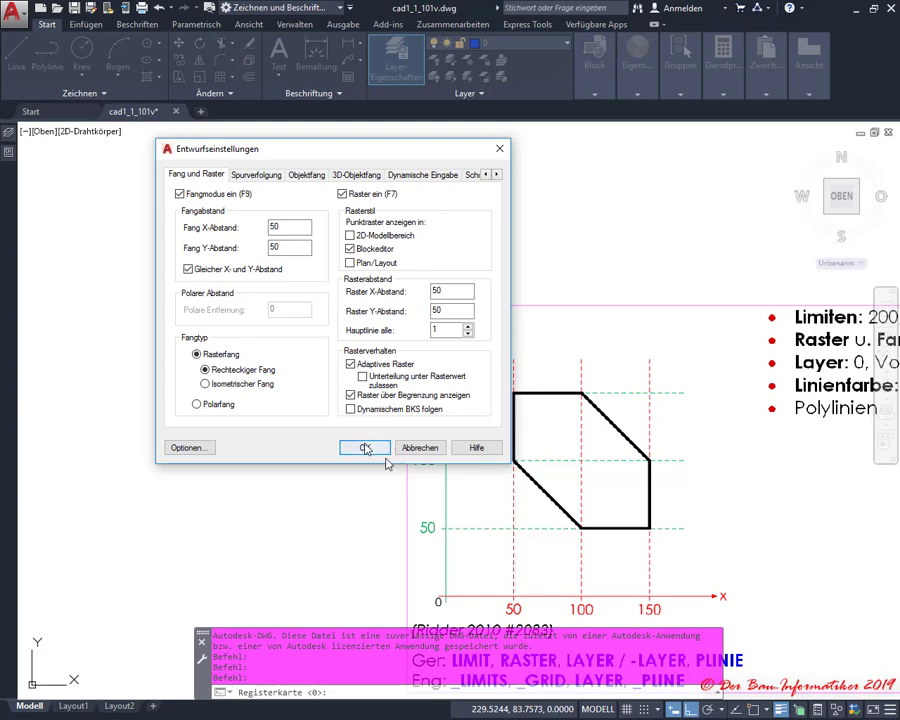
{"action": "left_click", "coordinate": [365, 447]}
- Zoom the grid out and back in, then search the application menu for 'limit'
{"action": "scroll", "coordinate": [270, 488], "scroll_direction": "down", "scroll_amount": 8}
{"action": "scroll", "coordinate": [285, 408], "scroll_direction": "up", "scroll_amount": 6}
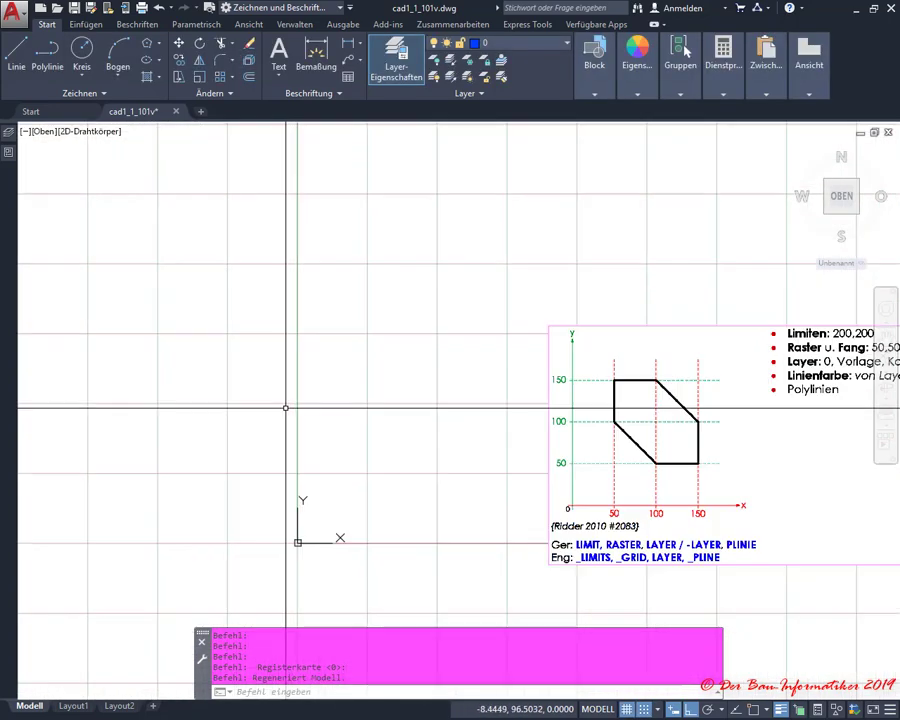
{"action": "scroll", "coordinate": [318, 320], "scroll_direction": "down", "scroll_amount": 5}
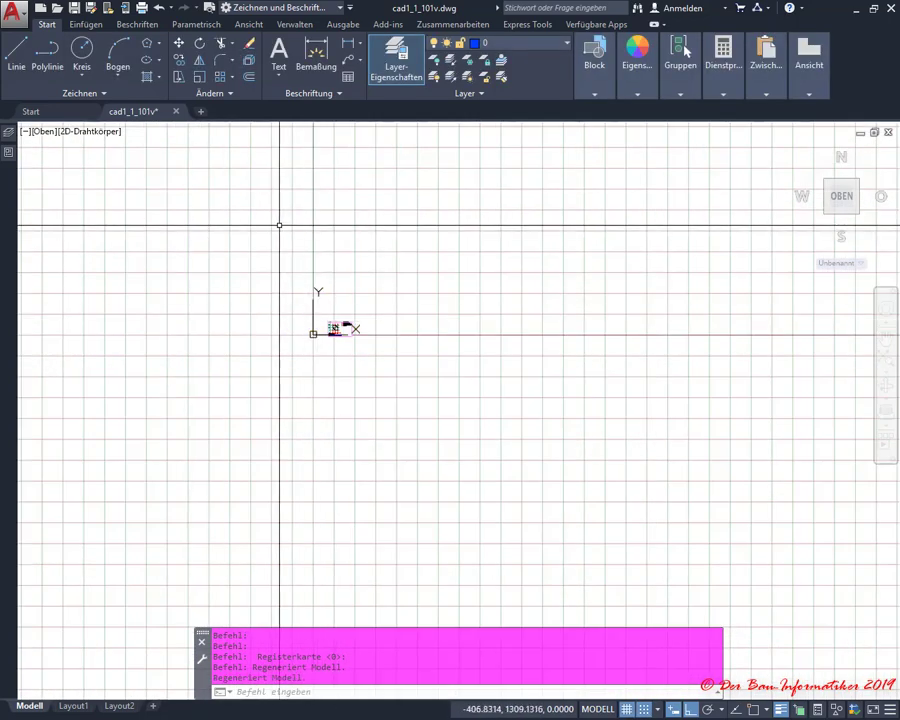
{"action": "scroll", "coordinate": [279, 225], "scroll_direction": "up", "scroll_amount": 3}
{"action": "scroll", "coordinate": [388, 523], "scroll_direction": "up", "scroll_amount": 2}
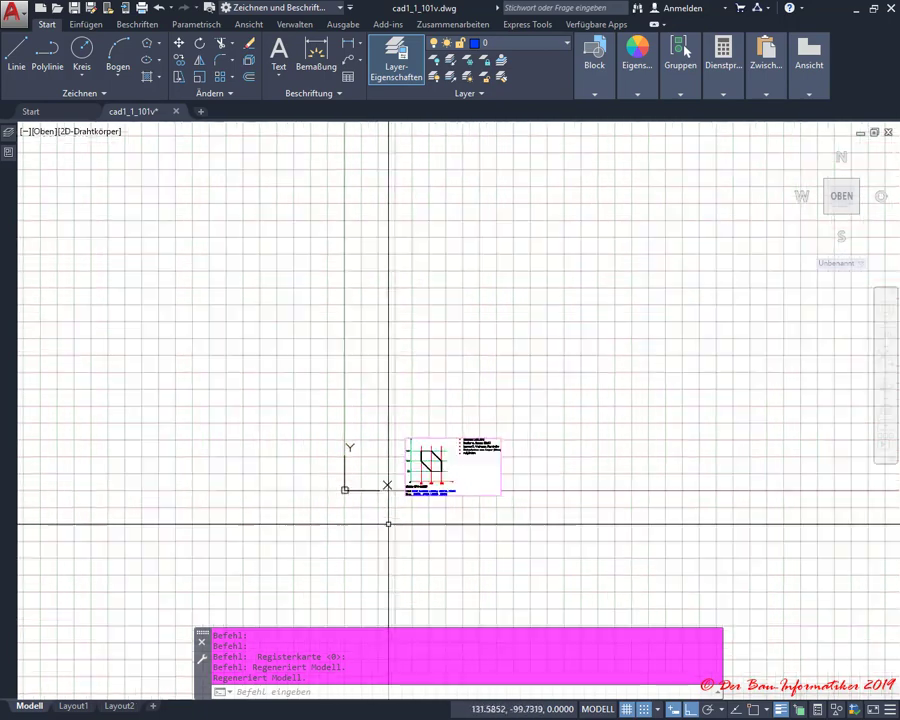
{"action": "scroll", "coordinate": [388, 523], "scroll_direction": "up", "scroll_amount": 2}
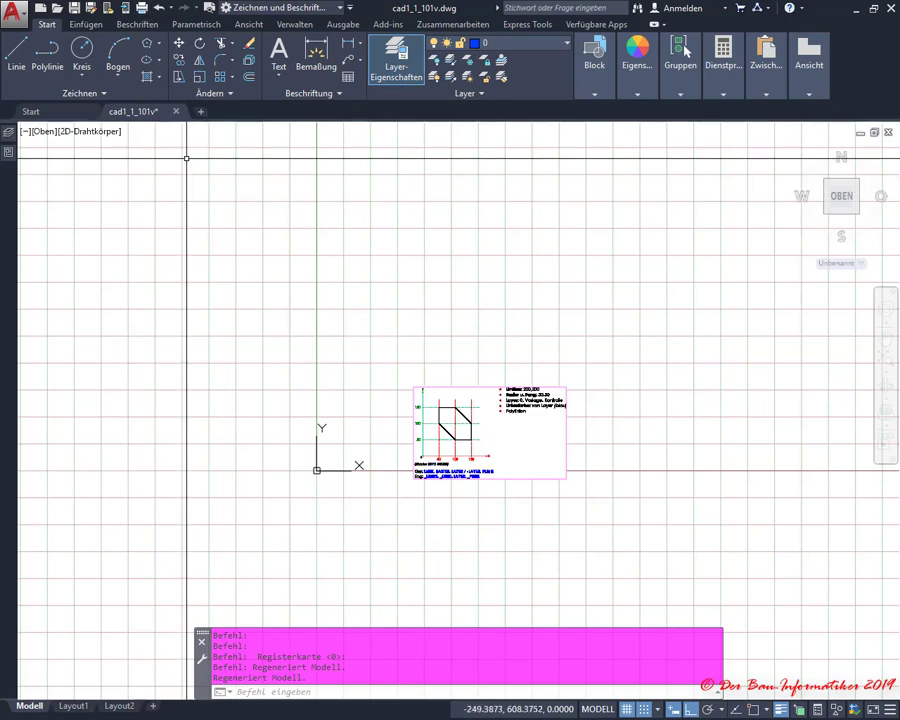
{"action": "left_click", "coordinate": [270, 691]}
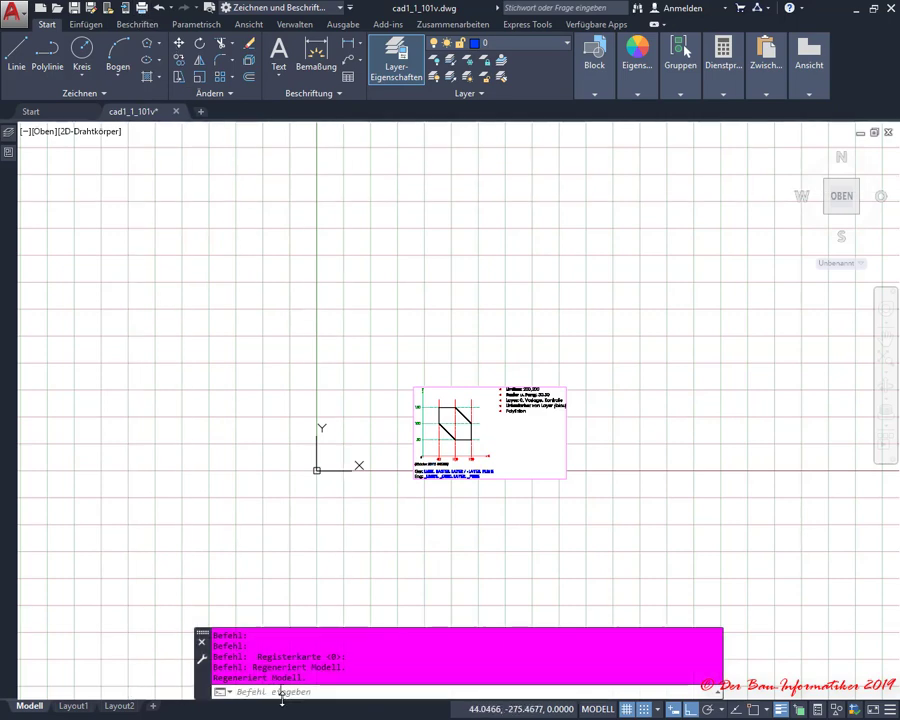
{"action": "left_click", "coordinate": [12, 14]}
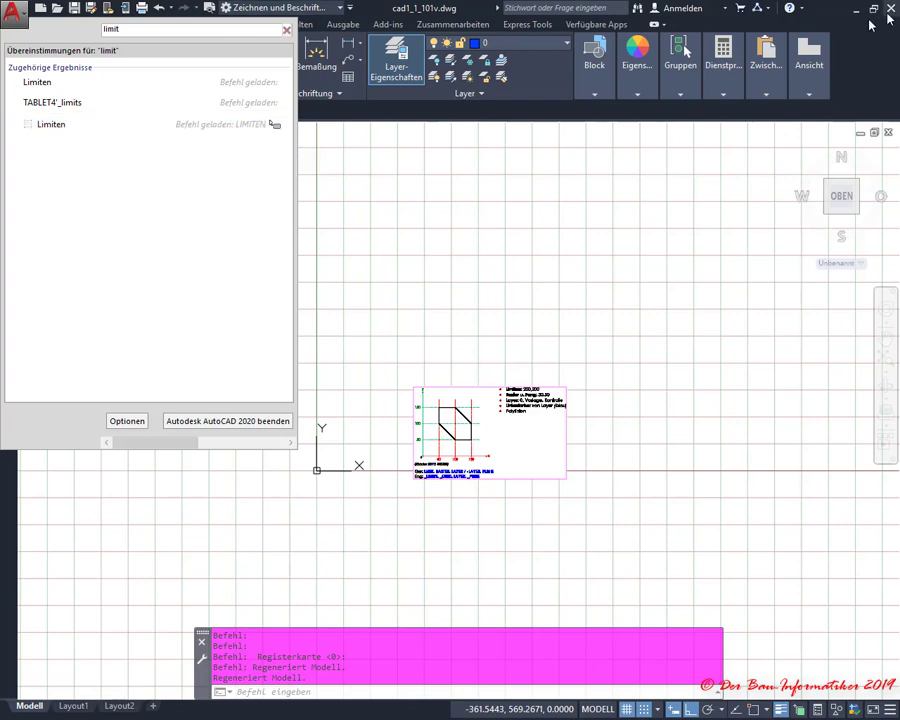
- Show the classic menu bar above the ribbon via the Quick Access Toolbar options
{"action": "left_click", "coordinate": [608, 22]}
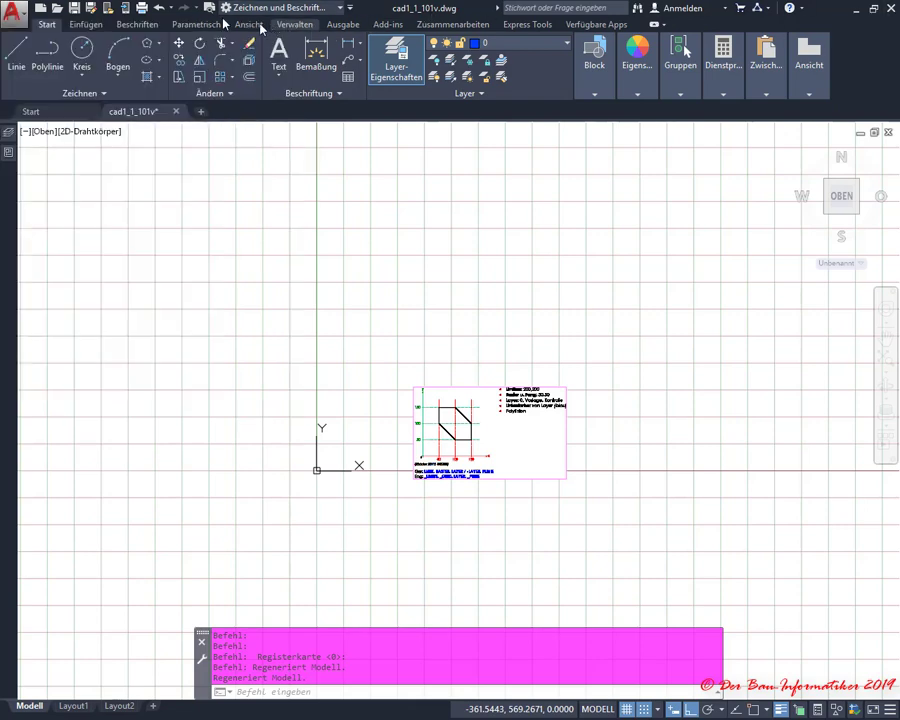
{"action": "left_click", "coordinate": [349, 8]}
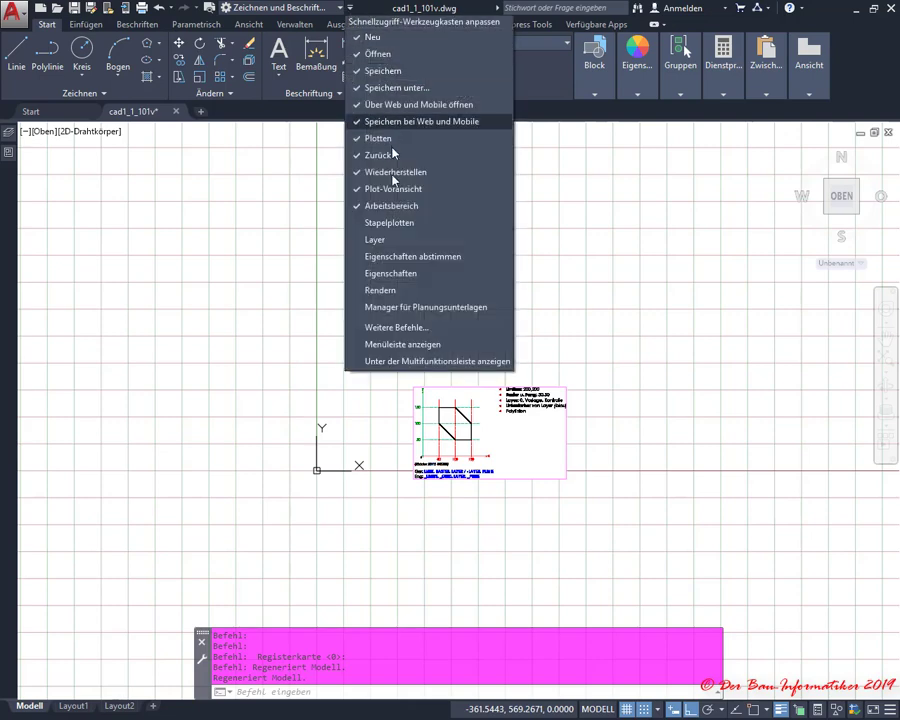
{"action": "left_click", "coordinate": [378, 344]}
- Find Limiten under the Format menu, then search 'l' and open help for LIMITEN
{"action": "left_click", "coordinate": [239, 24]}
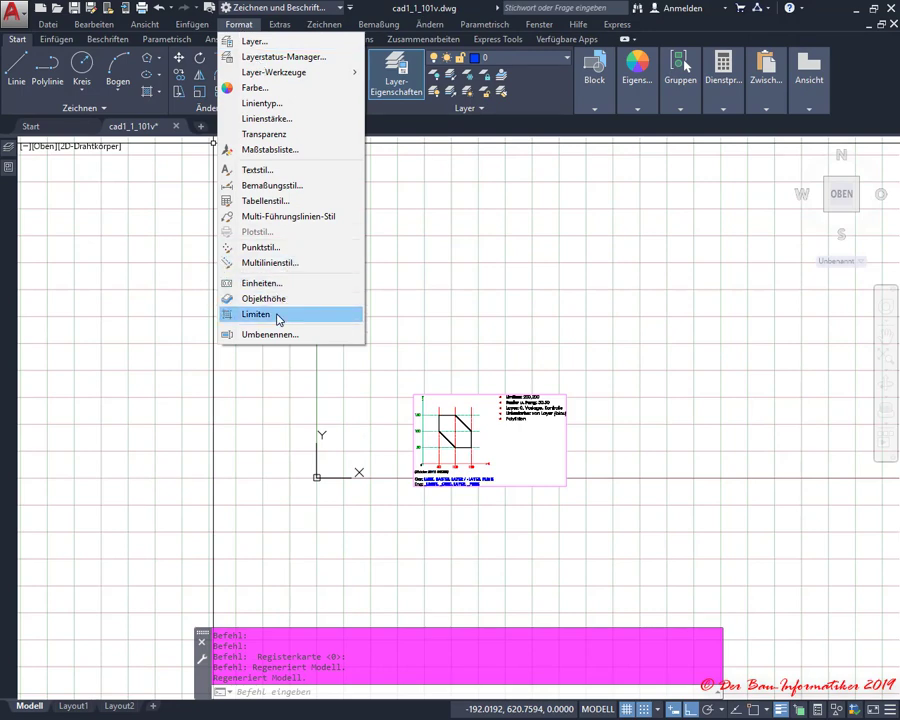
{"action": "key", "text": "Escape"}
{"action": "left_click", "coordinate": [14, 12]}
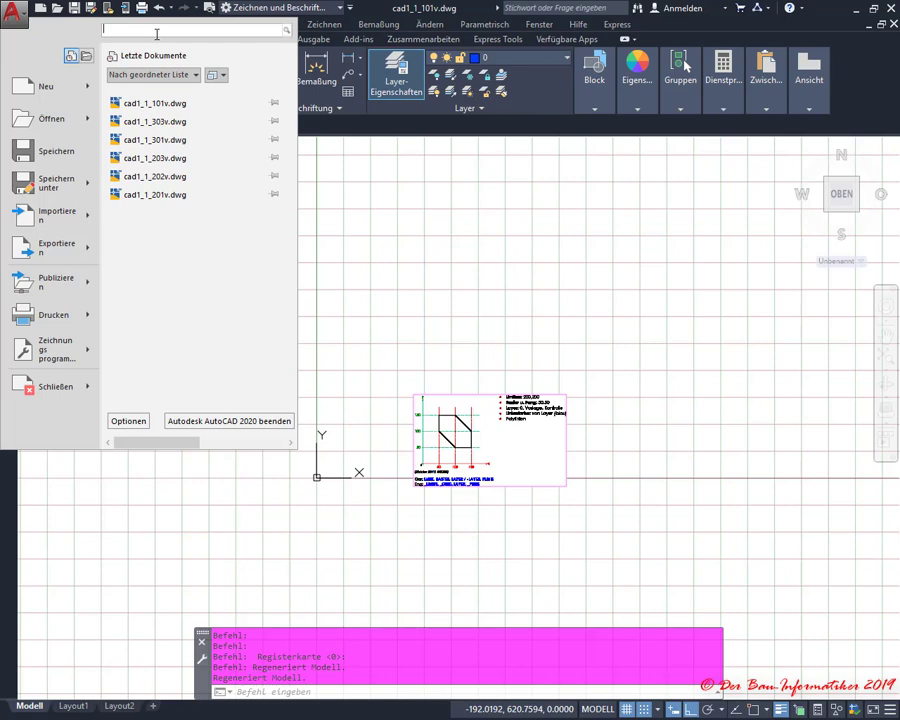
{"action": "type", "text": "limit"}
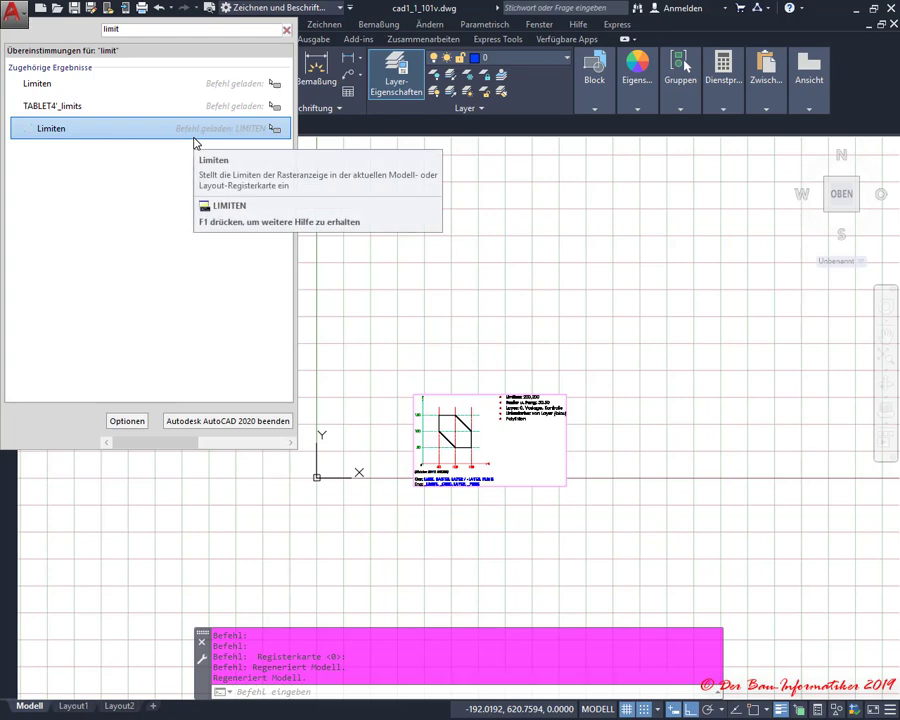
{"action": "key", "text": "Escape"}
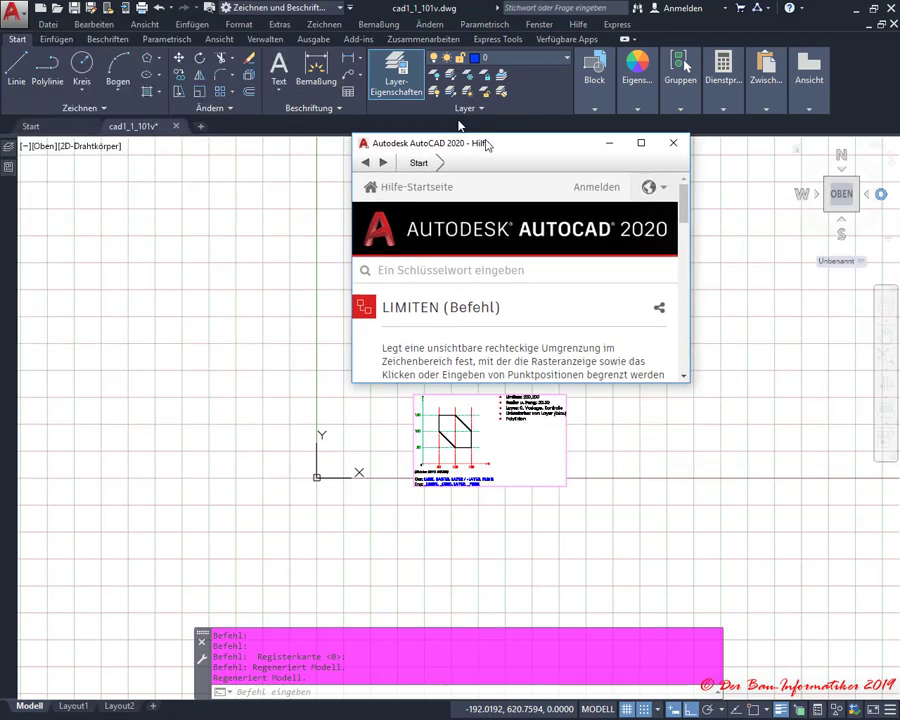
- Move, maximize and restore the LIMITEN help window, then close it to return to the drawing
{"action": "left_click_drag", "start_coordinate": [485, 148], "coordinate": [407, 118]}
{"action": "left_click_drag", "start_coordinate": [350, 278], "coordinate": [392, 279]}
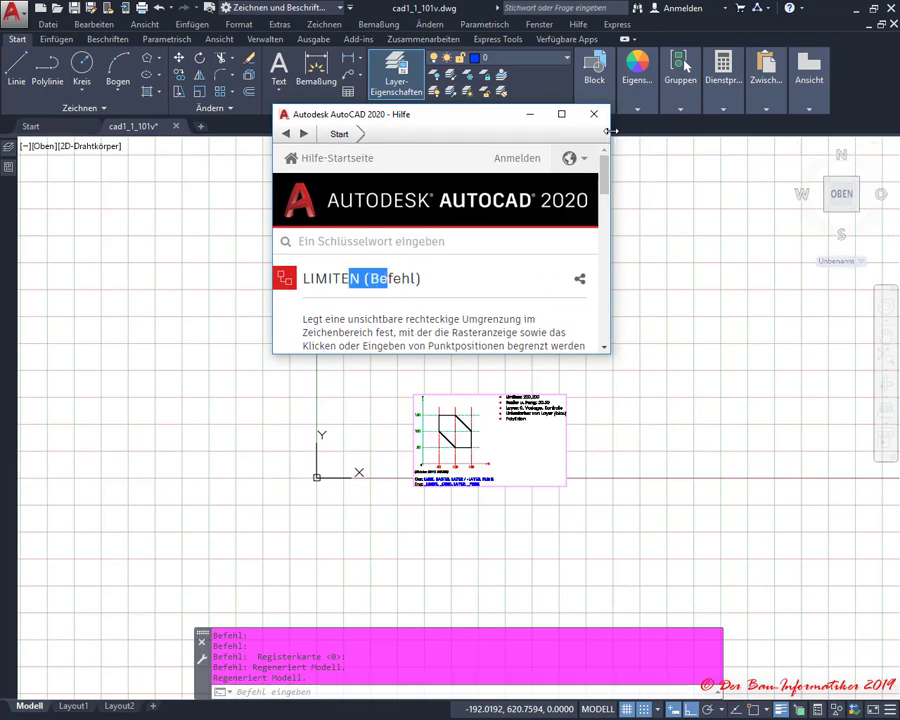
{"action": "left_click", "coordinate": [561, 114]}
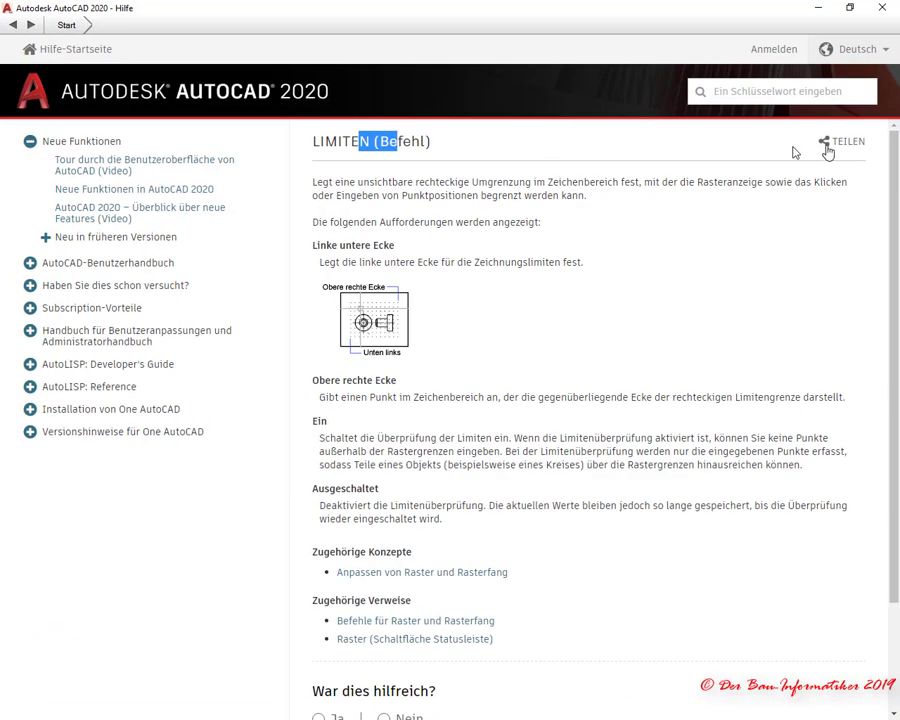
{"action": "left_click", "coordinate": [443, 188]}
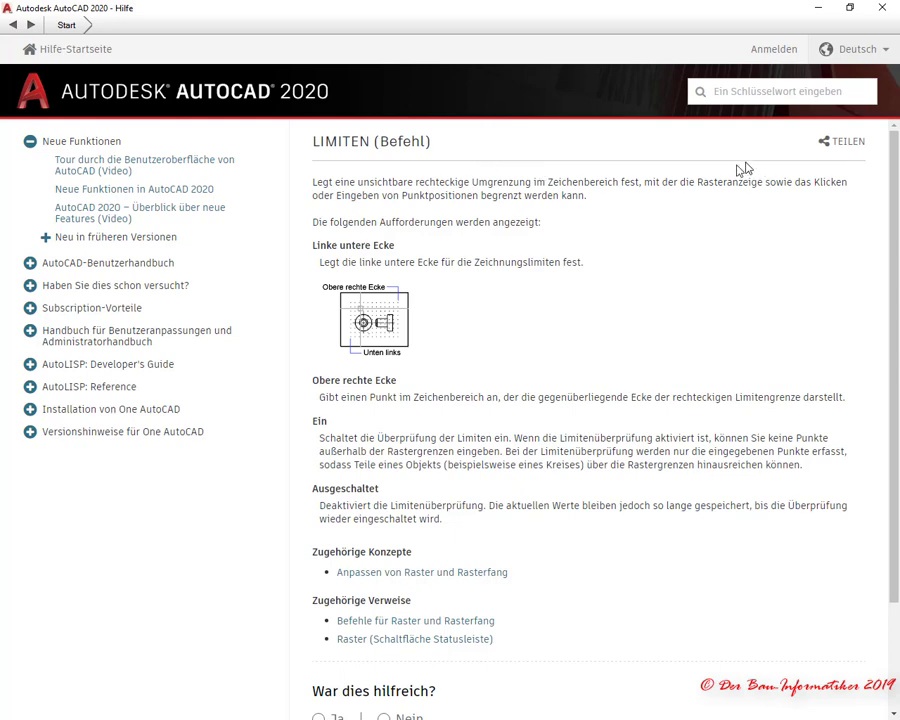
{"action": "scroll", "coordinate": [680, 314], "scroll_direction": "down", "scroll_amount": 2}
{"action": "scroll", "coordinate": [680, 304], "scroll_direction": "up", "scroll_amount": 2}
{"action": "double_click", "coordinate": [432, 8]}
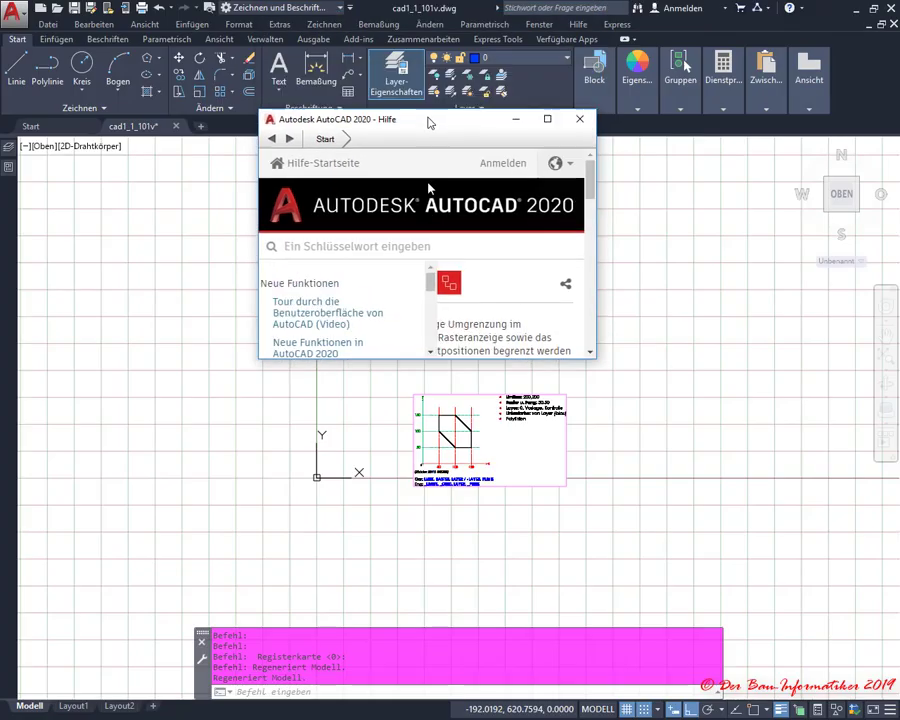
{"action": "left_click_drag", "start_coordinate": [300, 120], "coordinate": [288, 238]}
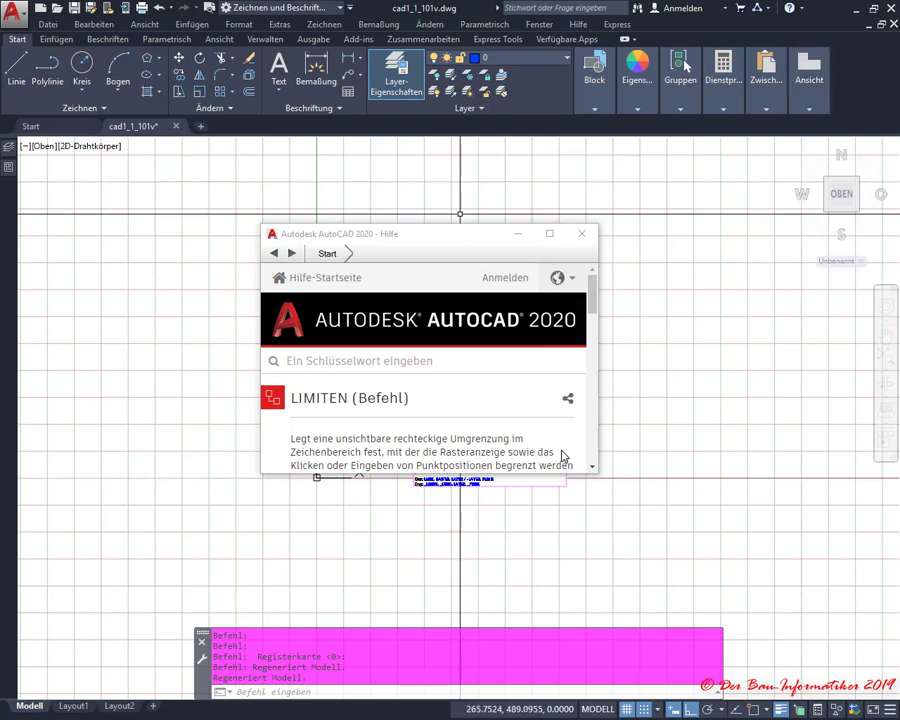
{"action": "left_click", "coordinate": [517, 233]}
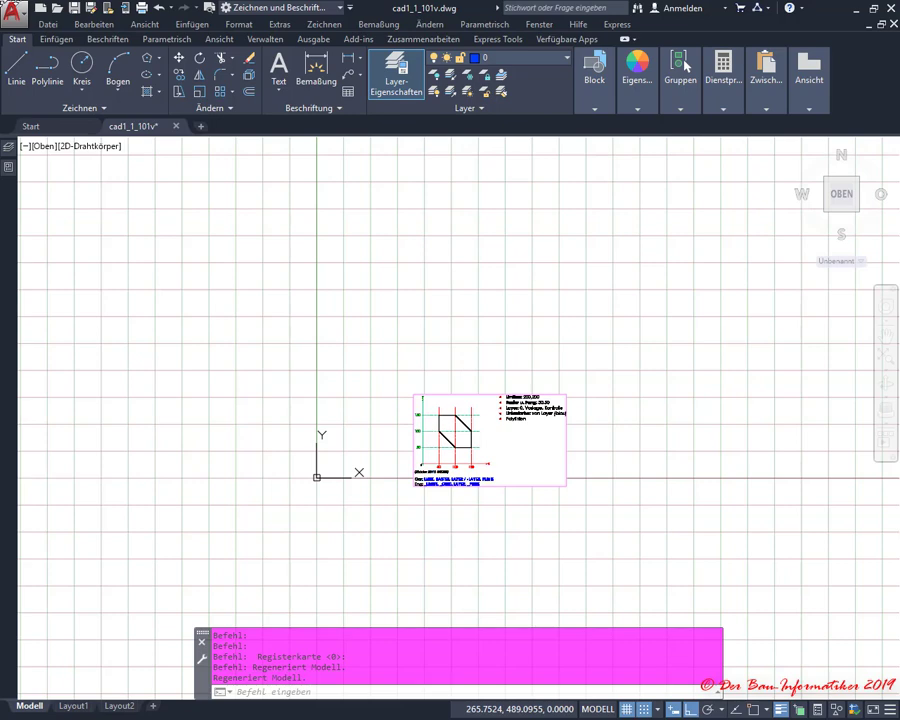
- Run Format > Limiten and switch the limits check on
{"action": "left_click", "coordinate": [239, 24]}
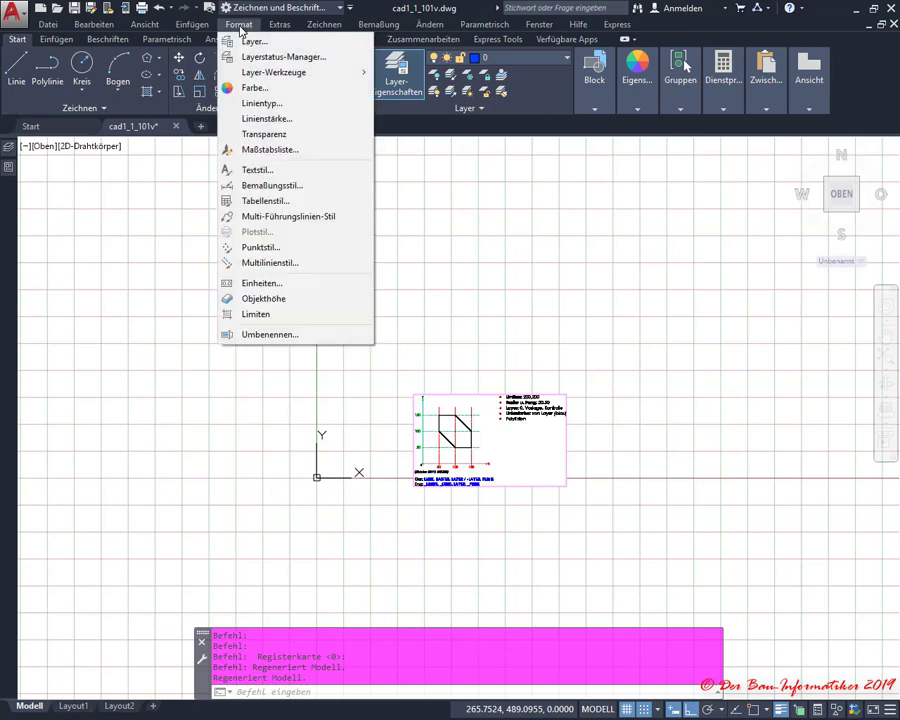
{"action": "left_click", "coordinate": [260, 315]}
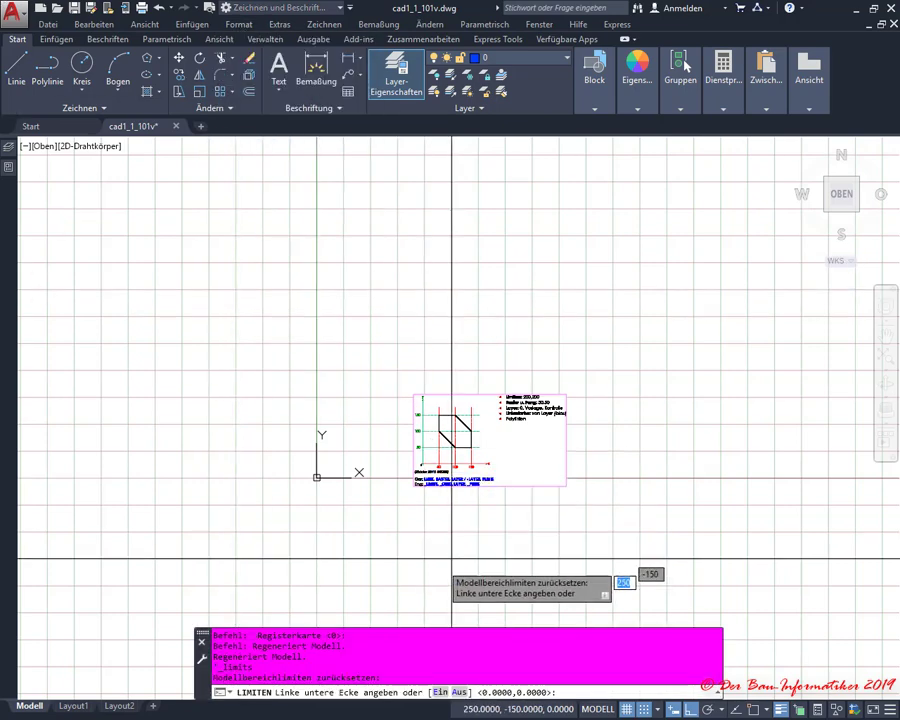
{"action": "left_click", "coordinate": [439, 692]}
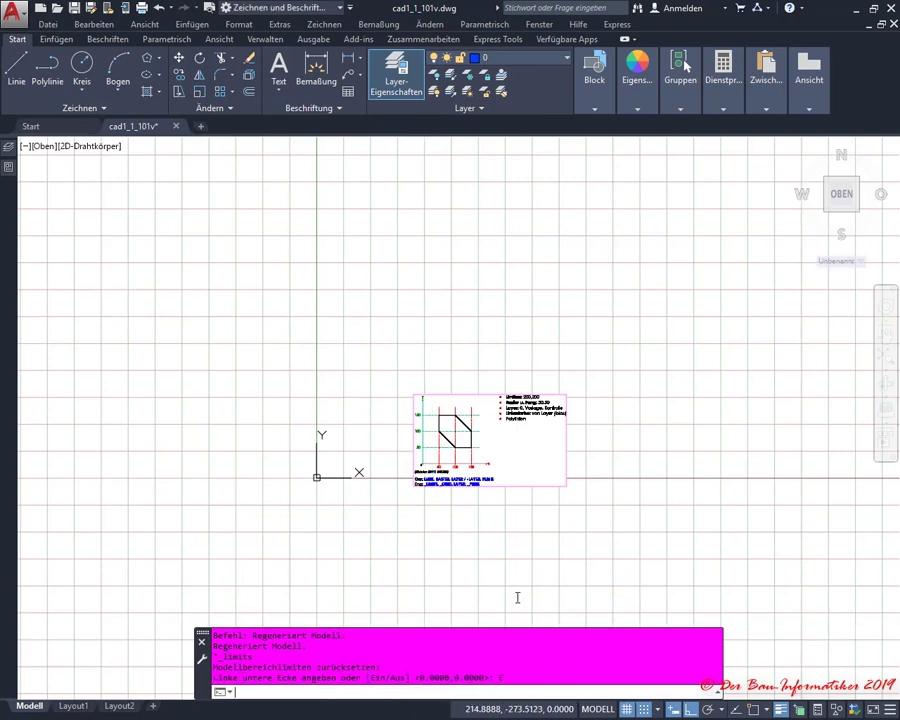
- Set the drawing limits from 0,0 to an upper-right corner of 200,200
{"action": "key", "text": "Return"}
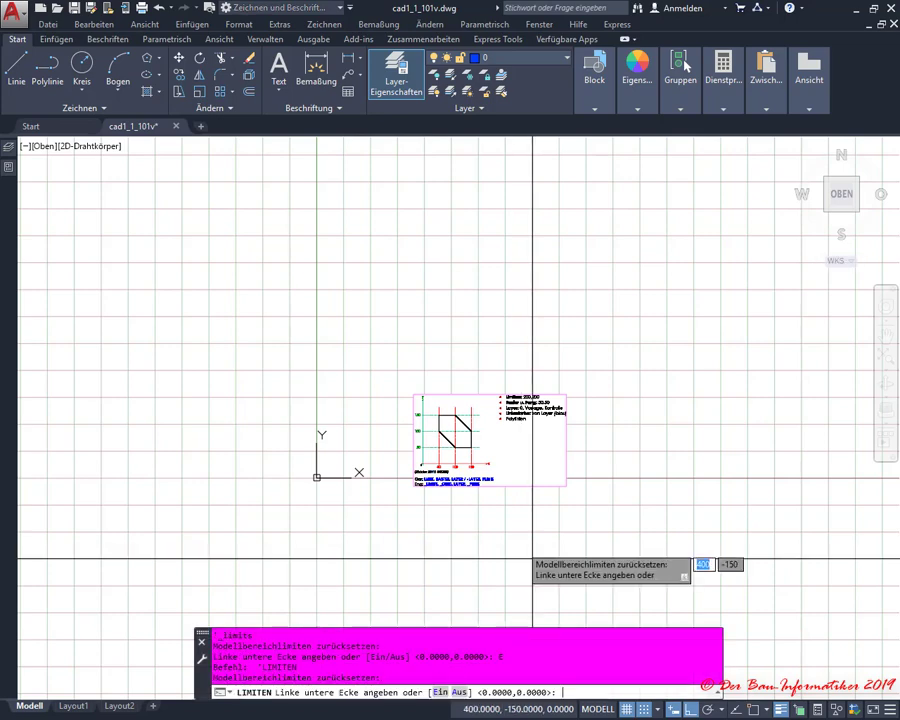
{"action": "key", "text": "Return"}
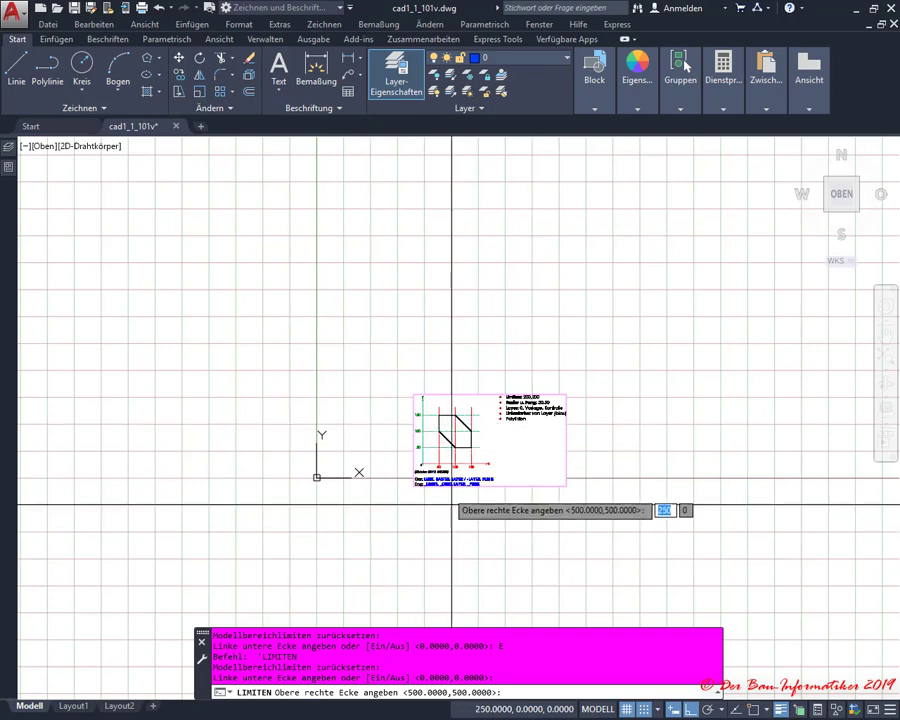
{"action": "scroll", "coordinate": [490, 470], "scroll_direction": "up", "scroll_amount": 5}
{"action": "type", "text": "200"}
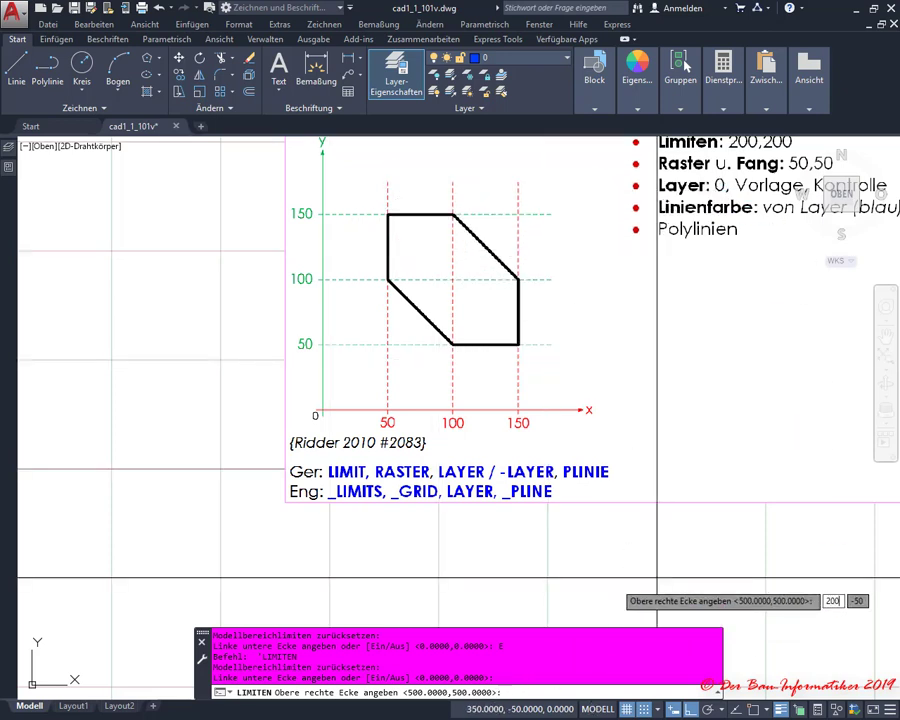
{"action": "key", "text": "Tab"}
{"action": "type", "text": "25"}
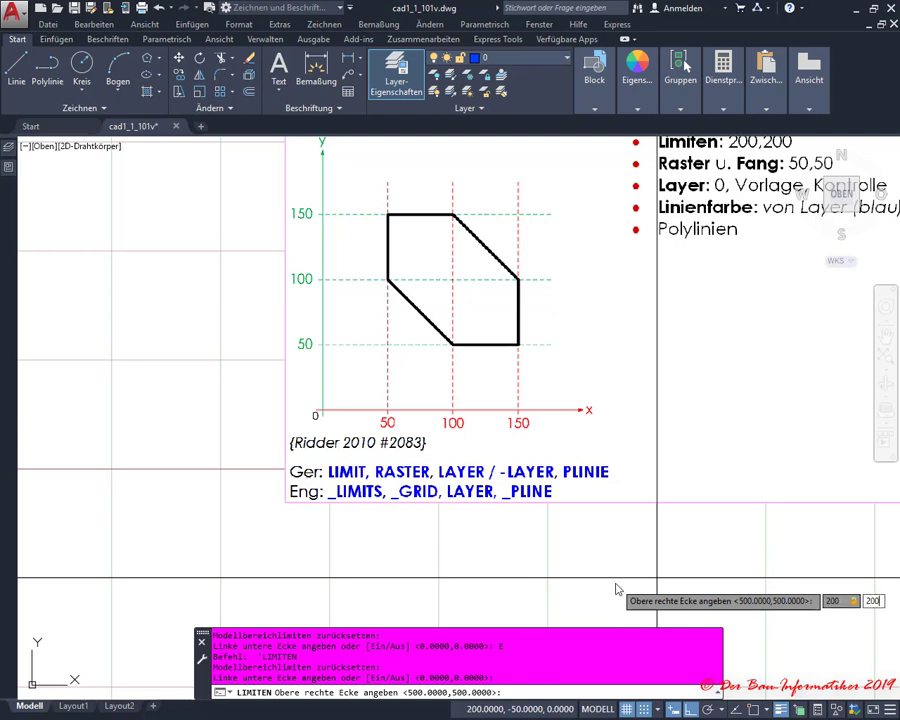
{"action": "key", "text": "Return"}
{"action": "scroll", "coordinate": [401, 413], "scroll_direction": "down", "scroll_amount": 5}
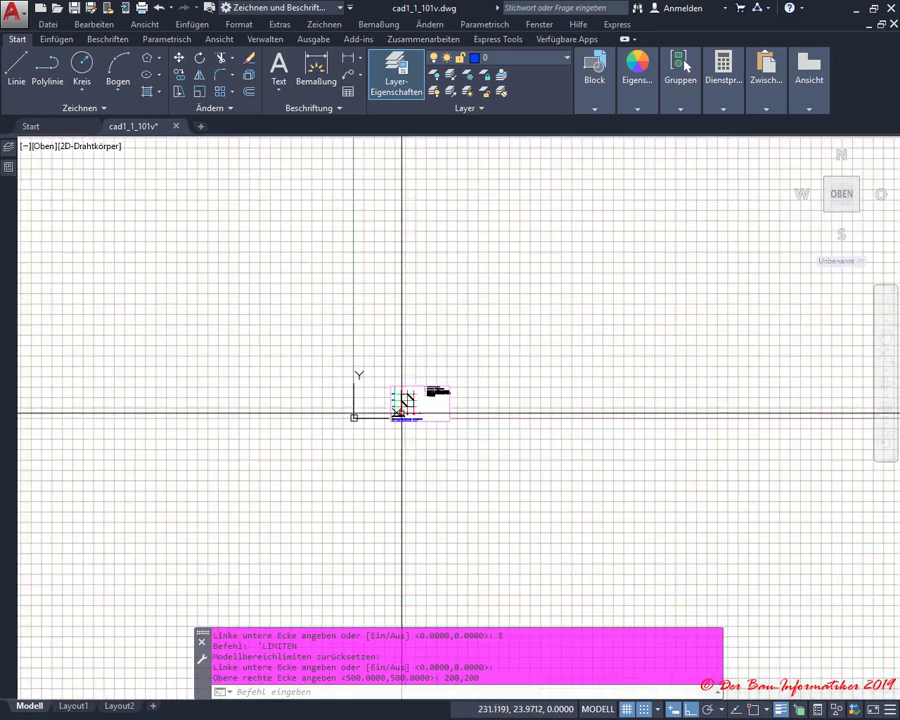
{"action": "scroll", "coordinate": [352, 338], "scroll_direction": "up", "scroll_amount": 2}
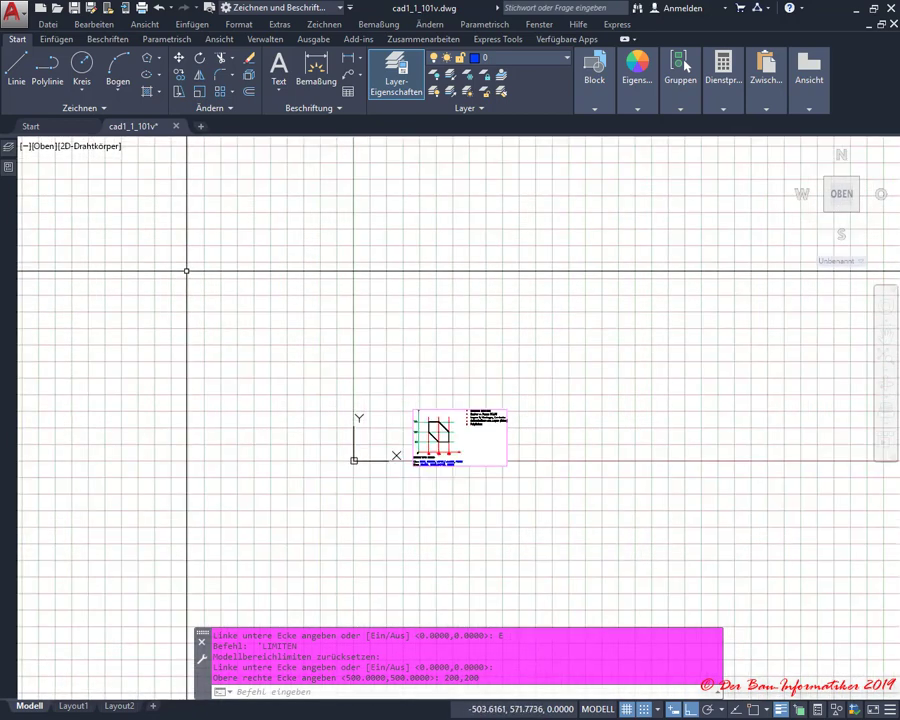
- Reapply the snap and grid settings so the 50-unit grid appears only within the 200×200 limits
{"action": "right_click", "coordinate": [632, 712]}
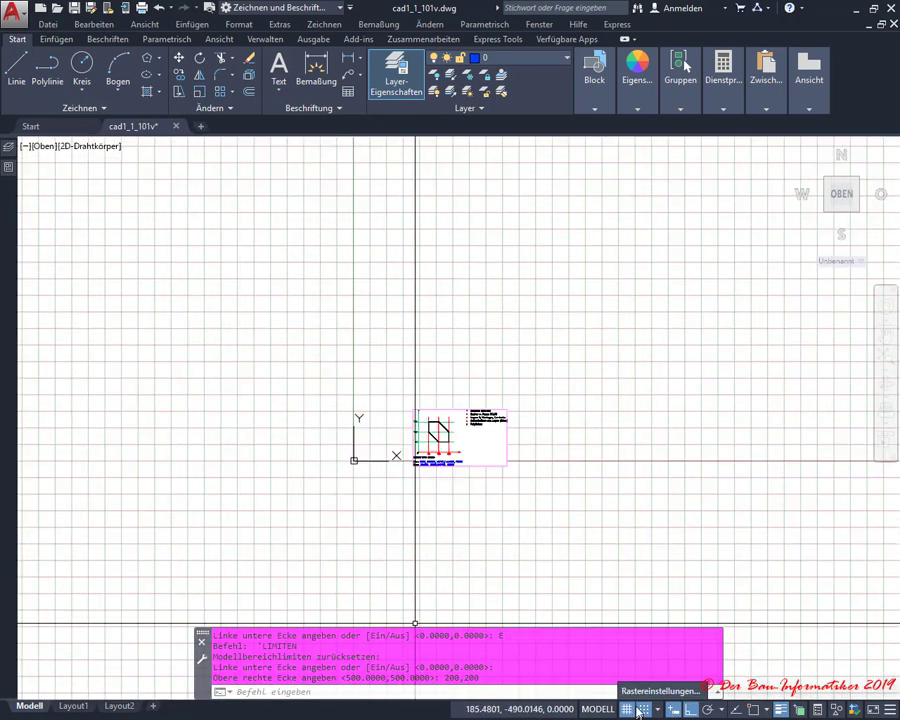
{"action": "left_click", "coordinate": [640, 688]}
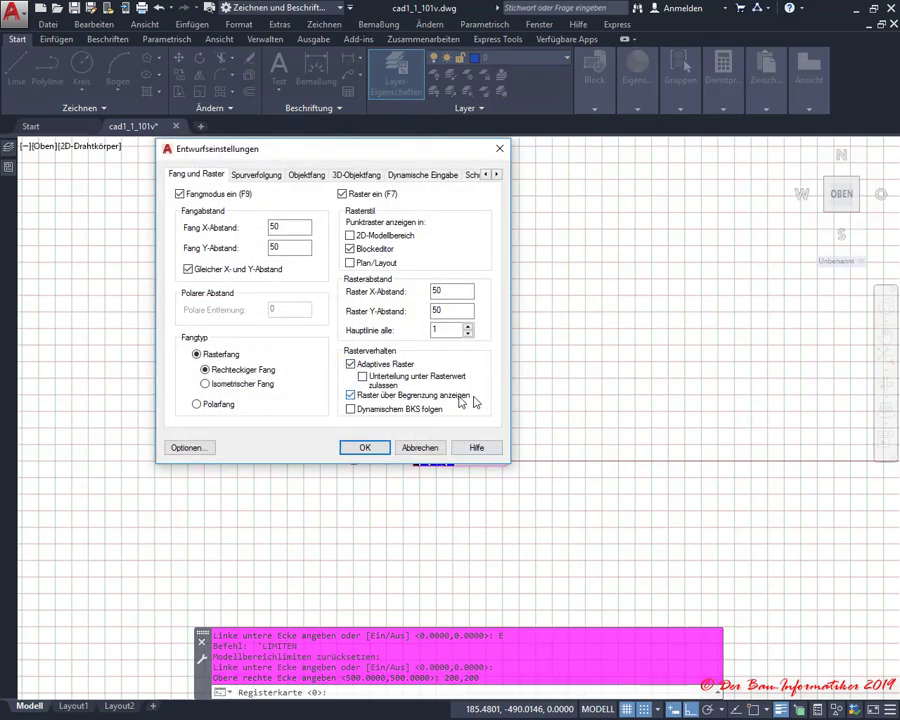
{"action": "left_click", "coordinate": [368, 448]}
{"action": "scroll", "coordinate": [316, 377], "scroll_direction": "up", "scroll_amount": 5}
{"action": "scroll", "coordinate": [316, 377], "scroll_direction": "down", "scroll_amount": 3}
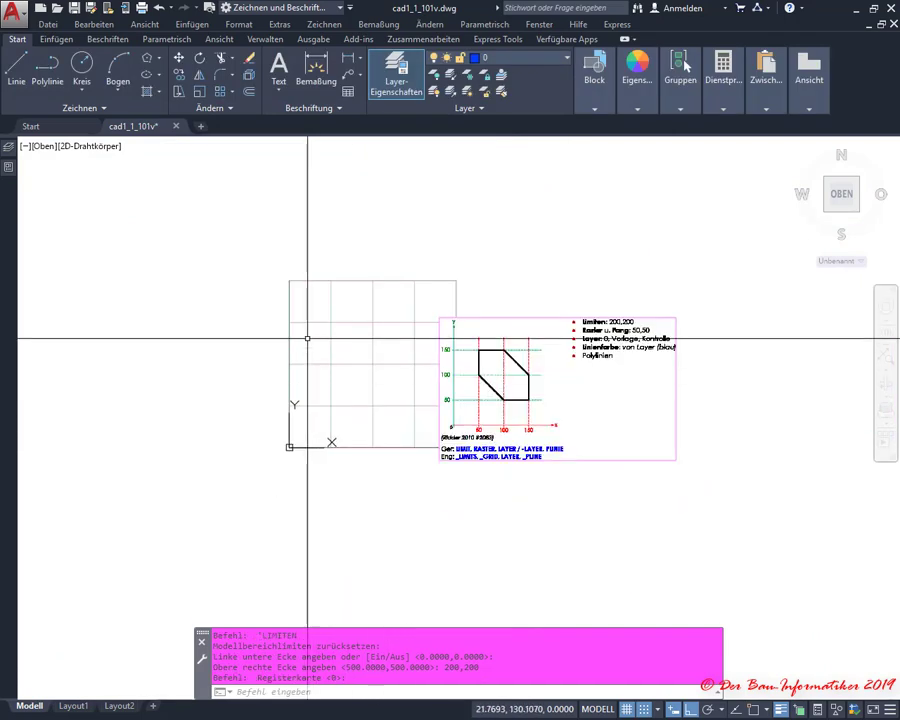
{"action": "scroll", "coordinate": [274, 390], "scroll_direction": "up", "scroll_amount": 2}
{"action": "scroll", "coordinate": [296, 444], "scroll_direction": "up", "scroll_amount": 1}
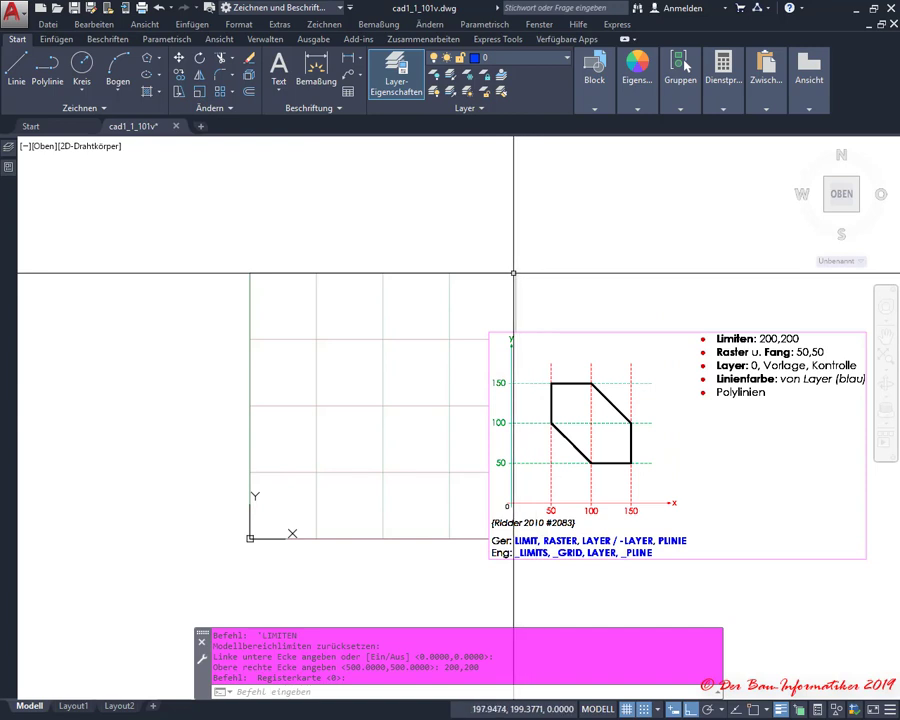
- Start the LINE command and try picking first points with snap still on
{"action": "middle_click_drag", "start_coordinate": [275, 314], "coordinate": [271, 334]}
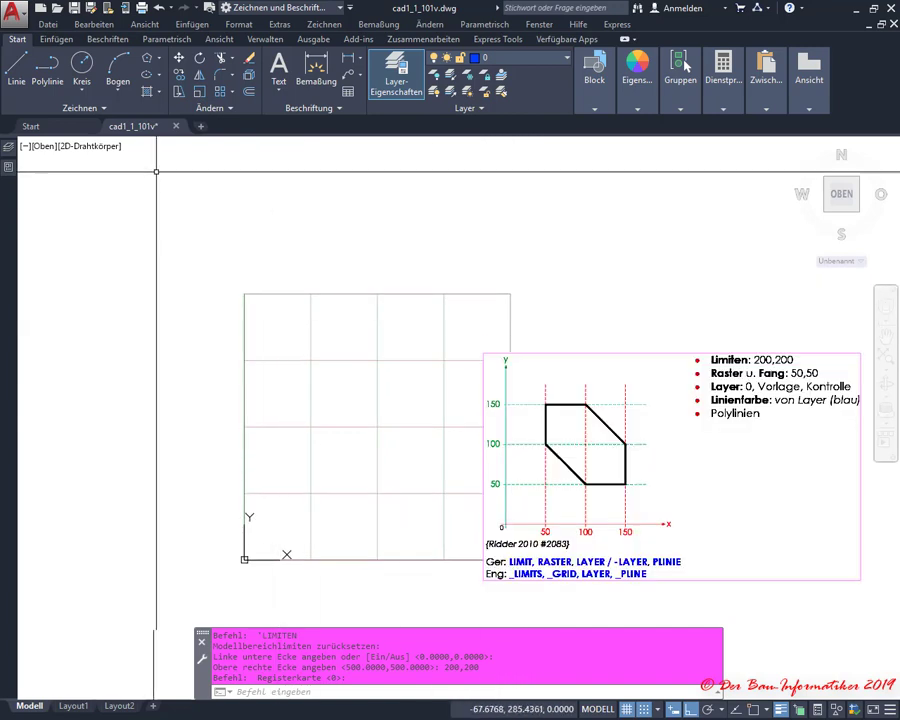
{"action": "left_click", "coordinate": [16, 68]}
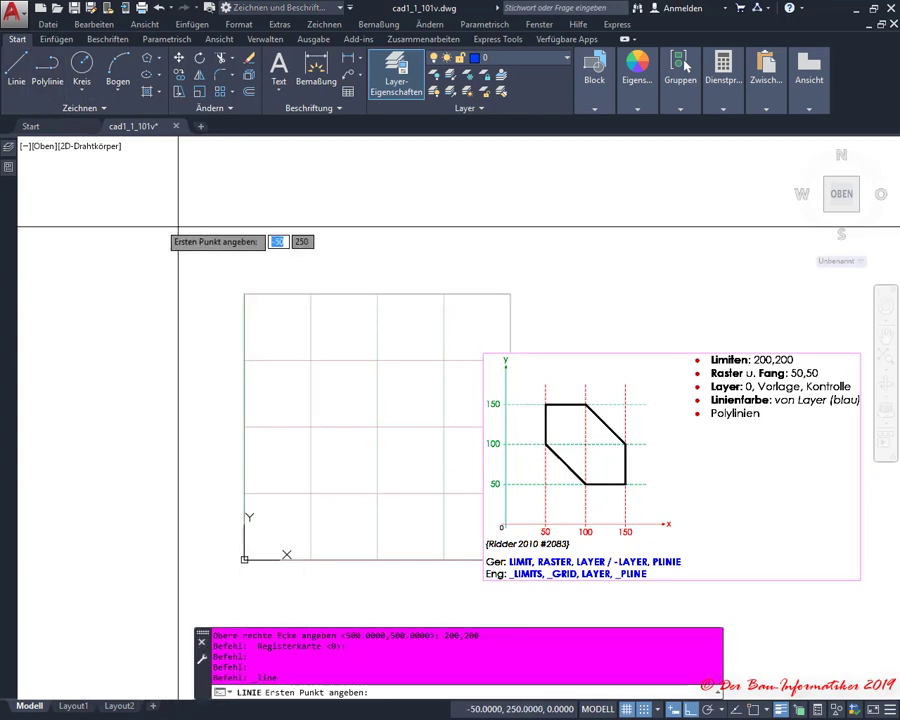
{"action": "left_click", "coordinate": [436, 176]}
{"action": "left_click", "coordinate": [424, 230]}
{"action": "left_click", "coordinate": [45, 227]}
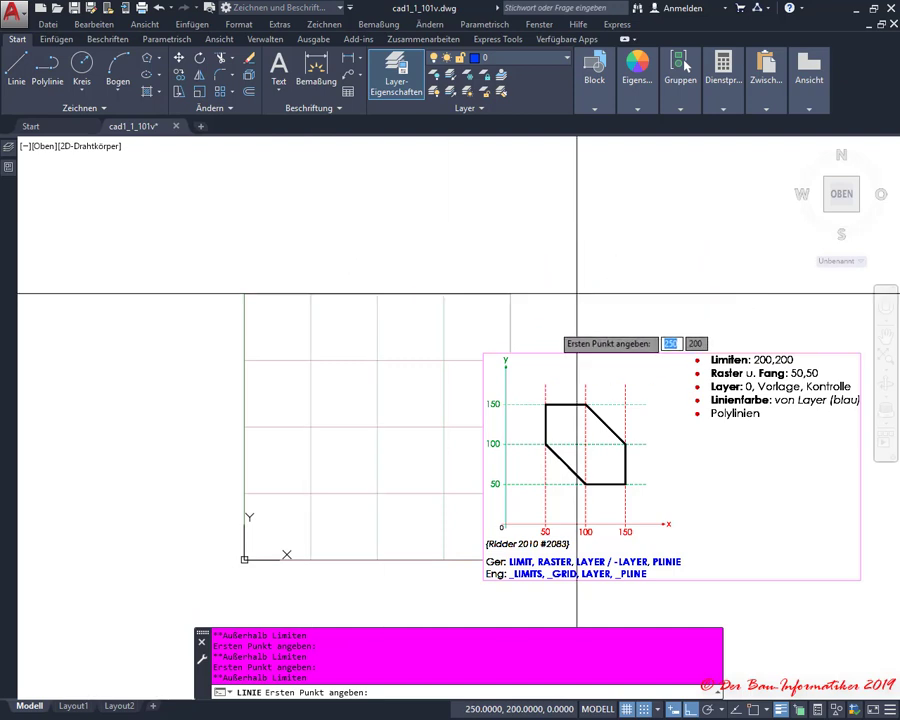
- With snap turned off, draw a short orthogonal line chain inside the limits
{"action": "left_click", "coordinate": [637, 709]}
{"action": "left_click", "coordinate": [313, 384]}
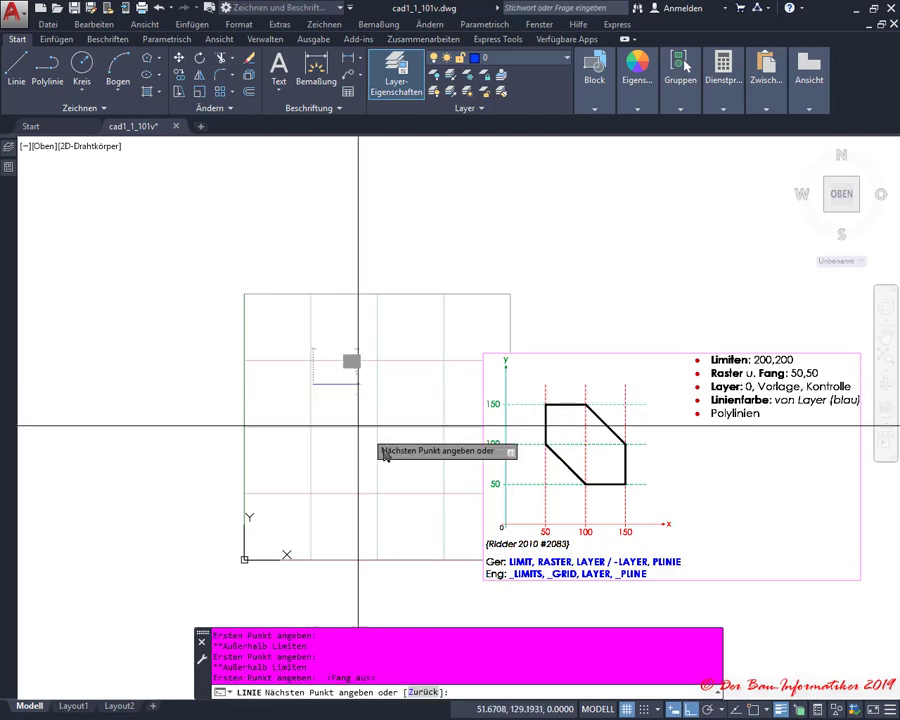
{"action": "left_click", "coordinate": [313, 505]}
{"action": "left_click", "coordinate": [348, 505]}
{"action": "left_click", "coordinate": [348, 360]}
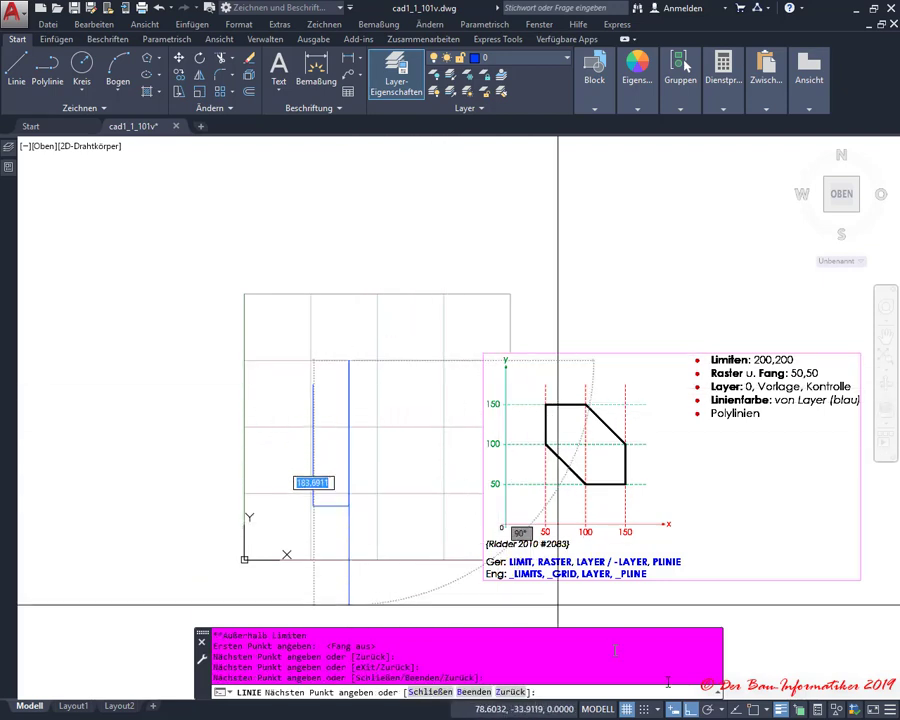
- With Ortho off, add angled test segments, try points outside the limits, then cancel
{"action": "left_click", "coordinate": [688, 711]}
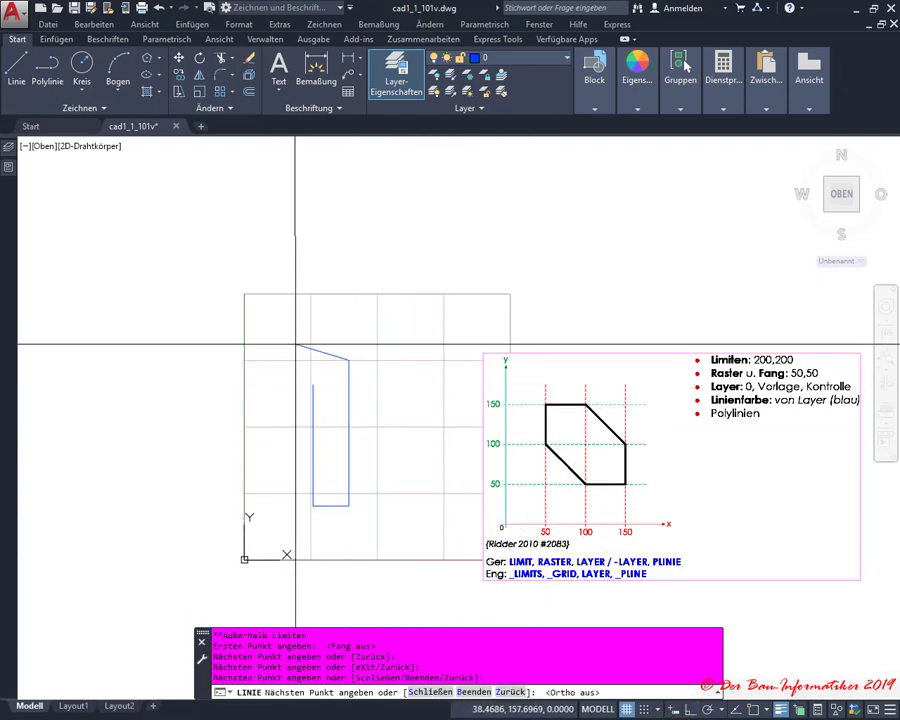
{"action": "left_click", "coordinate": [391, 372]}
{"action": "left_click", "coordinate": [411, 483]}
{"action": "left_click", "coordinate": [315, 502]}
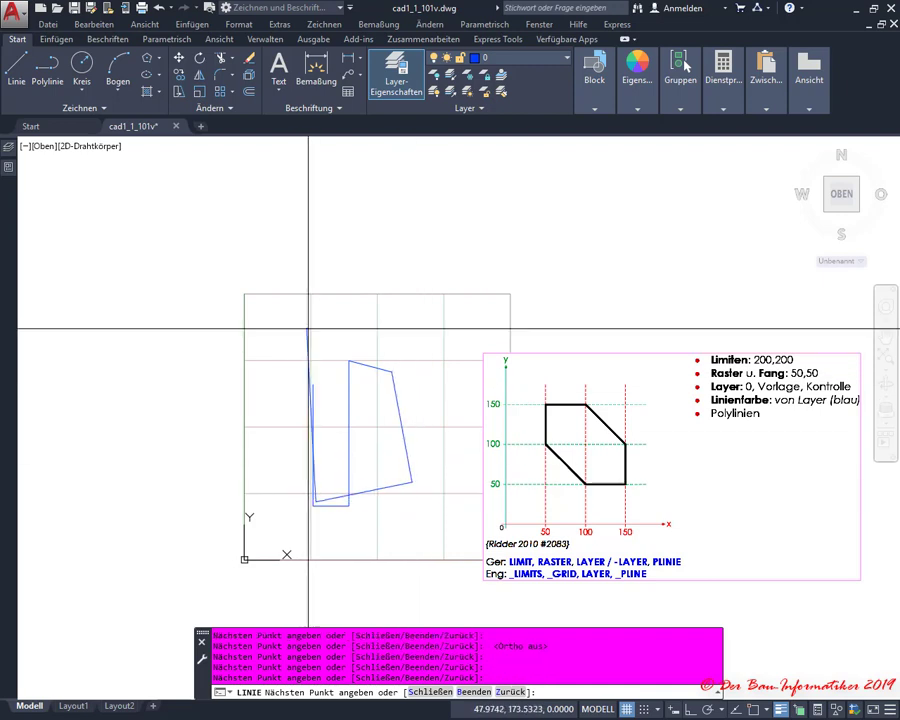
{"action": "left_click", "coordinate": [306, 326]}
{"action": "left_click", "coordinate": [70, 476]}
{"action": "left_click", "coordinate": [320, 180]}
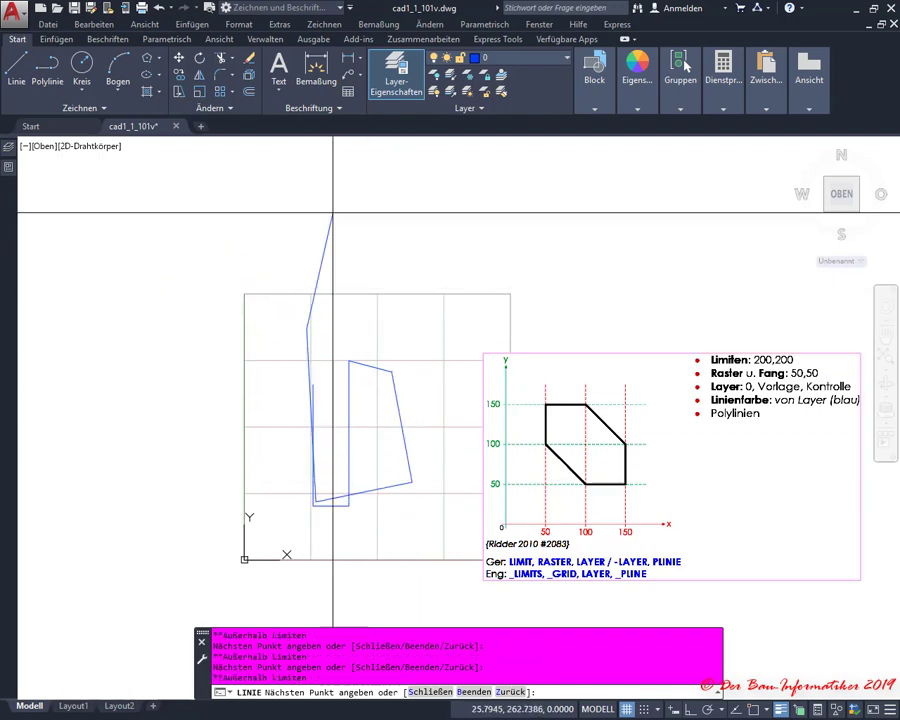
{"action": "left_click", "coordinate": [489, 262]}
{"action": "key", "text": "Escape"}
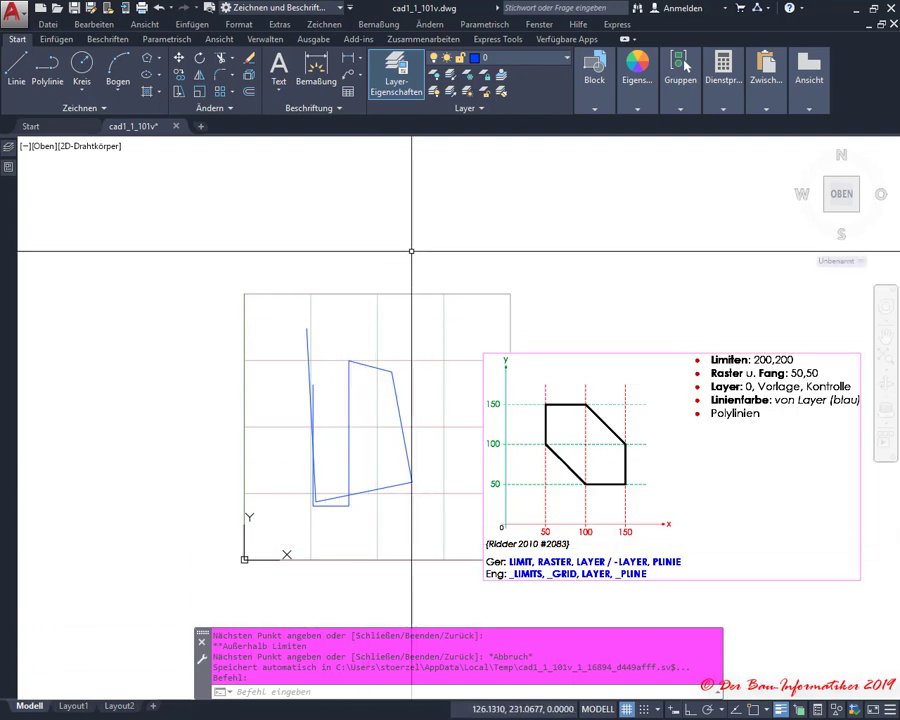
- Rerun the limits command from the recent-commands menu and switch limits checking off
{"action": "right_click", "coordinate": [390, 230]}
{"action": "mouse_move", "coordinate": [441, 256]}
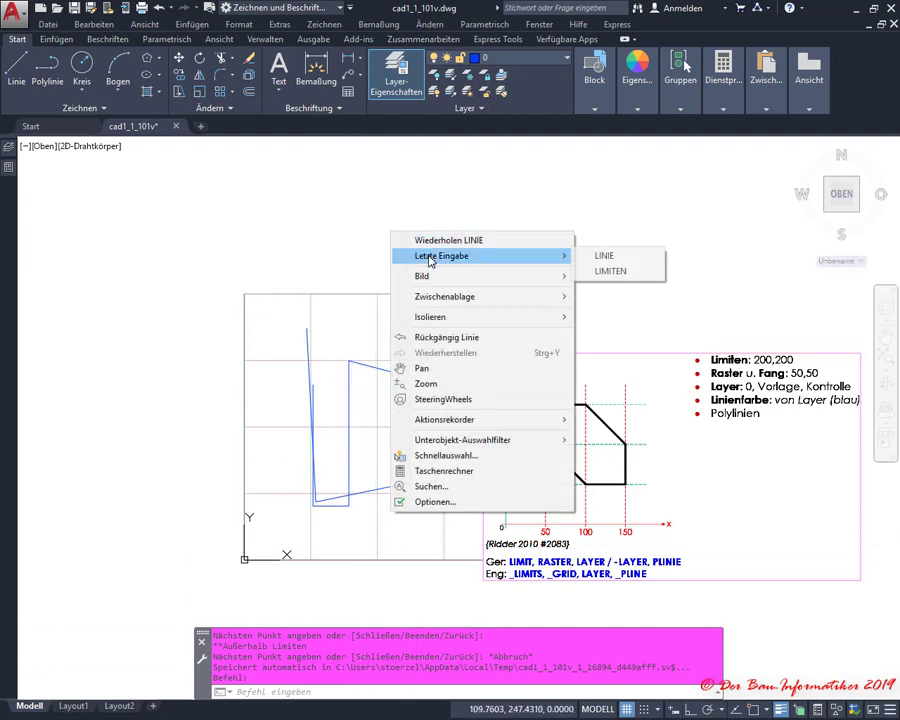
{"action": "left_click", "coordinate": [610, 270]}
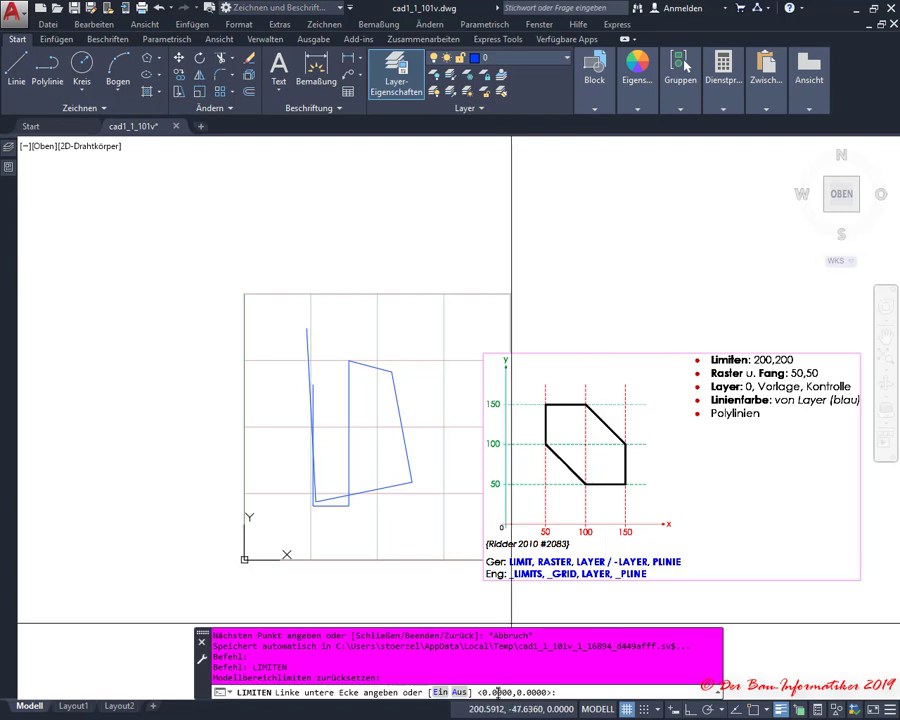
{"action": "left_click", "coordinate": [459, 692]}
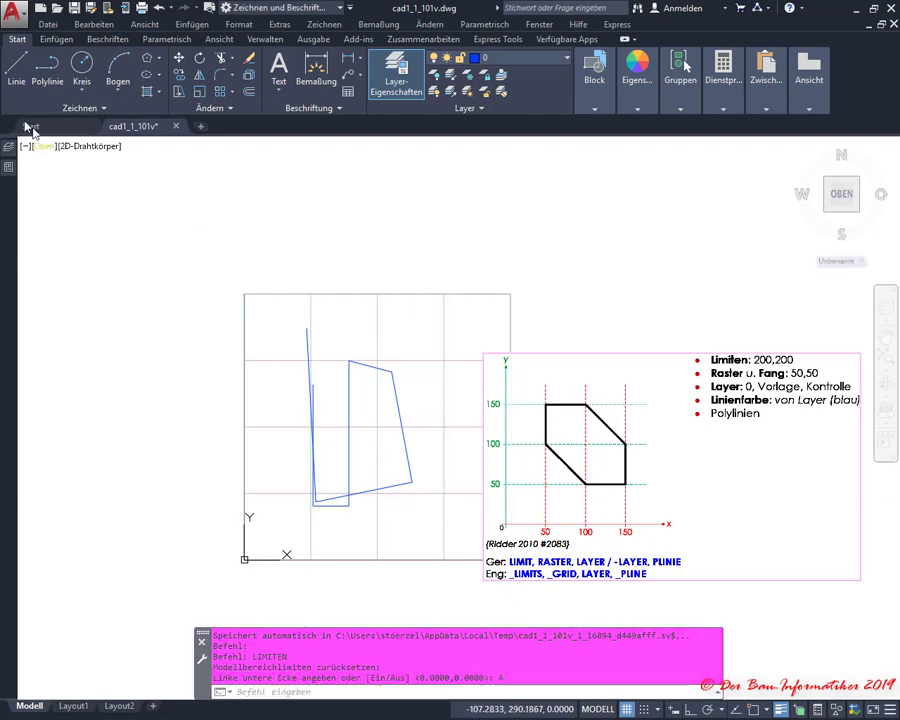
- Draw a multi-point stray line reaching beyond the 200×200 limits, then cancel it
{"action": "left_click", "coordinate": [19, 70]}
{"action": "left_click", "coordinate": [122, 243]}
{"action": "left_click", "coordinate": [376, 541]}
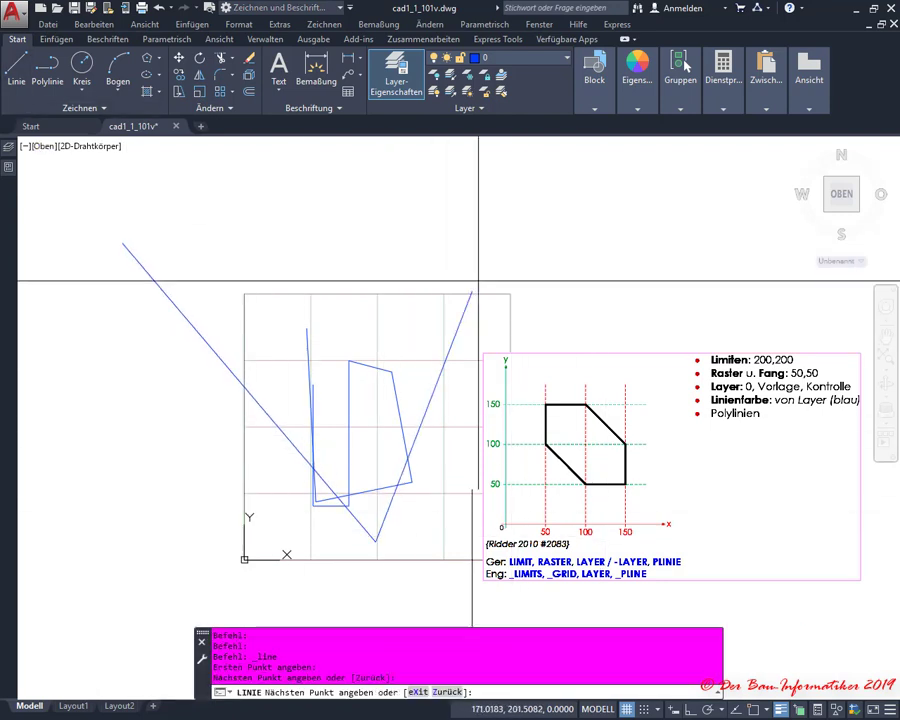
{"action": "left_click", "coordinate": [567, 202]}
{"action": "left_click", "coordinate": [710, 255]}
{"action": "left_click", "coordinate": [174, 220]}
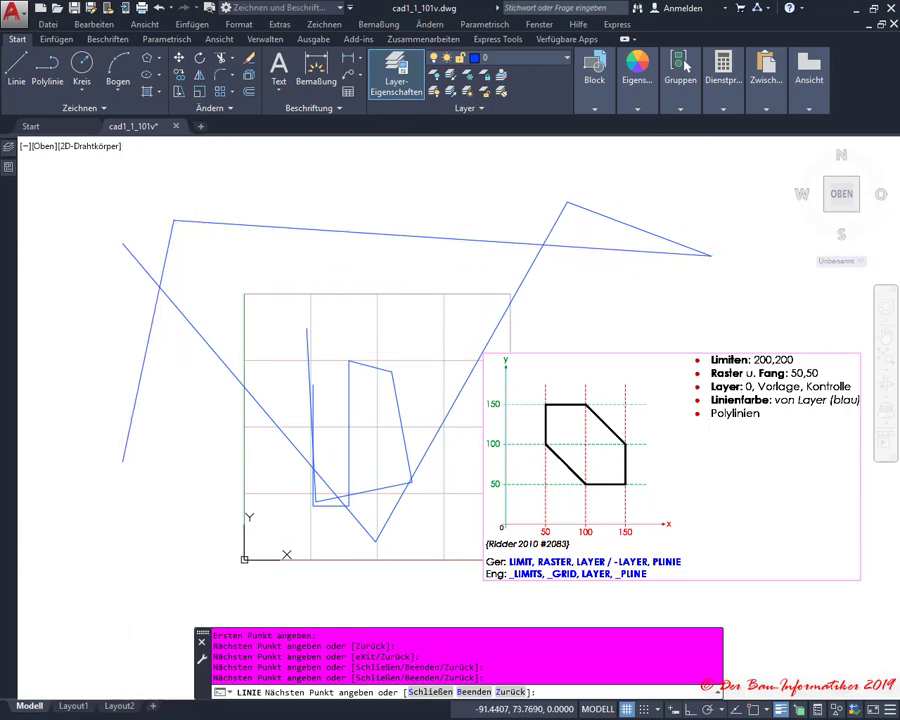
{"action": "left_click", "coordinate": [122, 461]}
{"action": "key", "text": "Escape"}
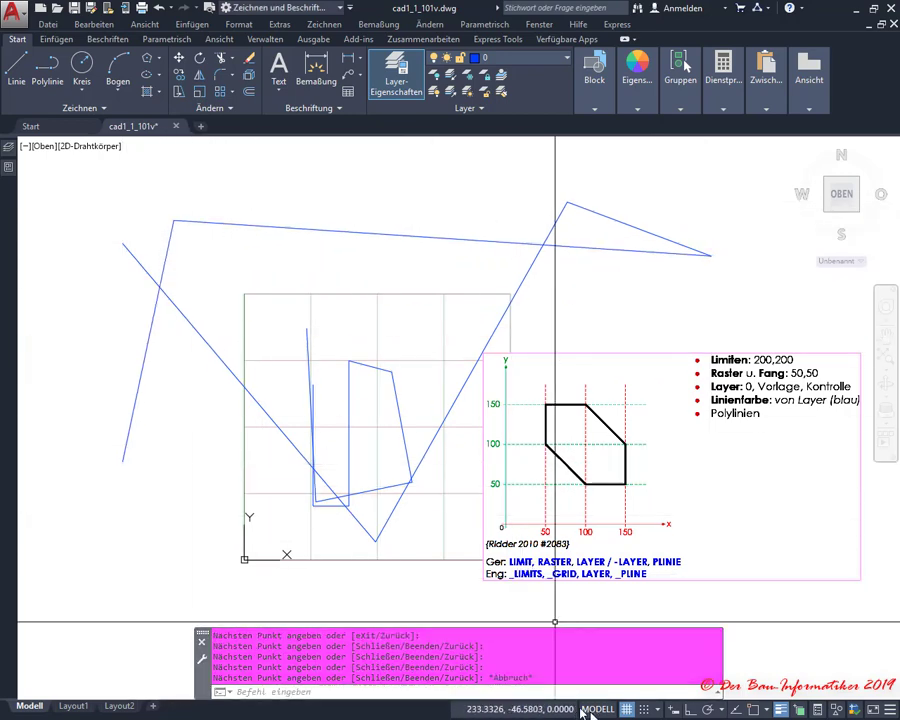
{"action": "right_click", "coordinate": [626, 712]}
- Turn on grid display beyond the limits so the 50×50 grid fills the drawing area
{"action": "left_click", "coordinate": [658, 692]}
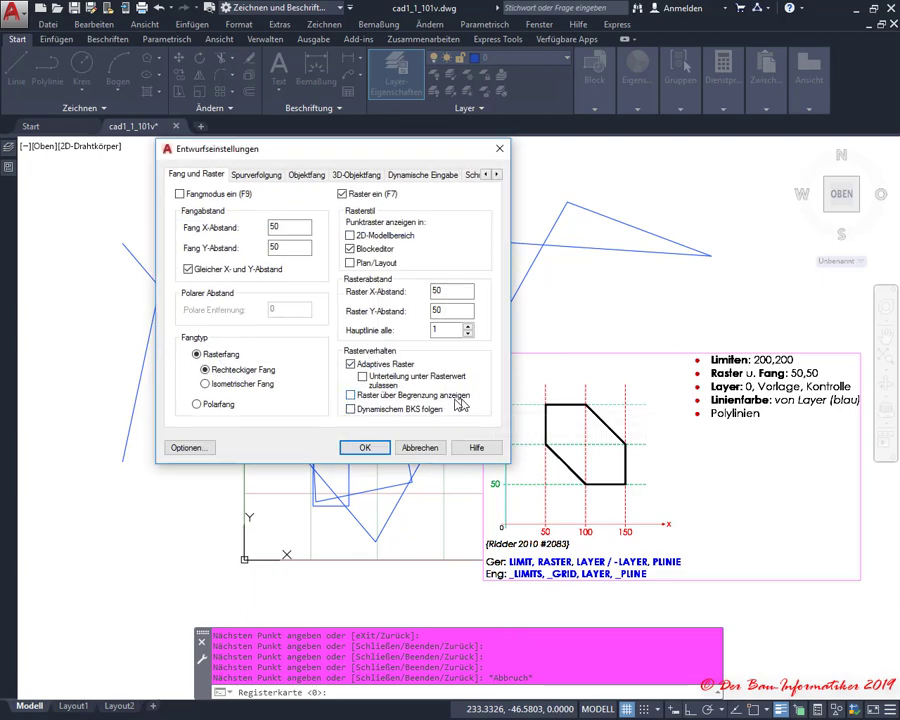
{"action": "left_click", "coordinate": [364, 448]}
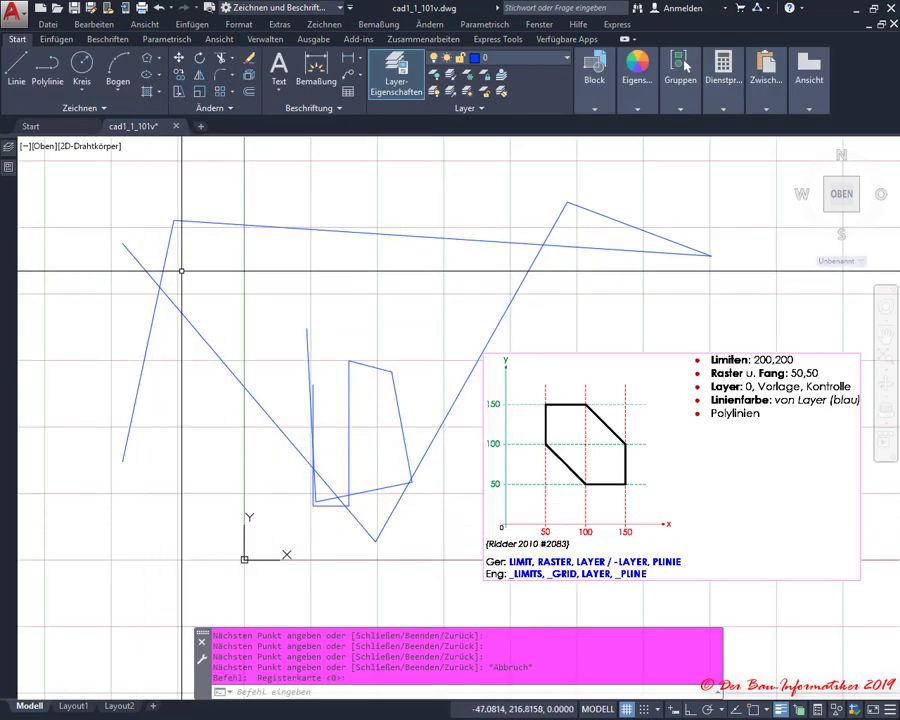
{"action": "scroll", "coordinate": [345, 278], "scroll_direction": "down", "scroll_amount": 2}
{"action": "scroll", "coordinate": [345, 278], "scroll_direction": "up", "scroll_amount": 2}
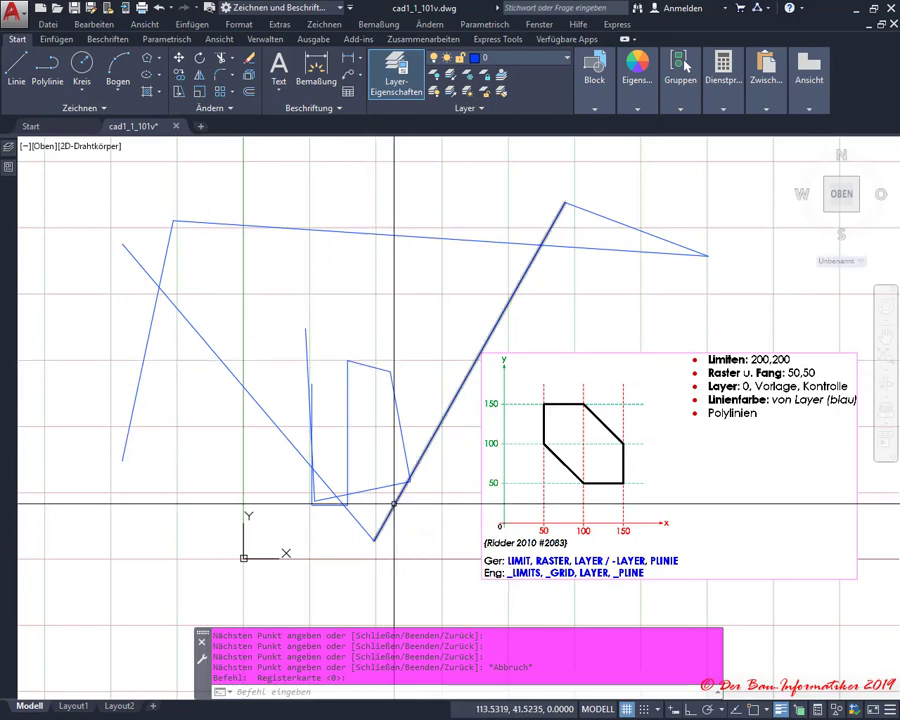
{"action": "type", "text": "LINIE"}
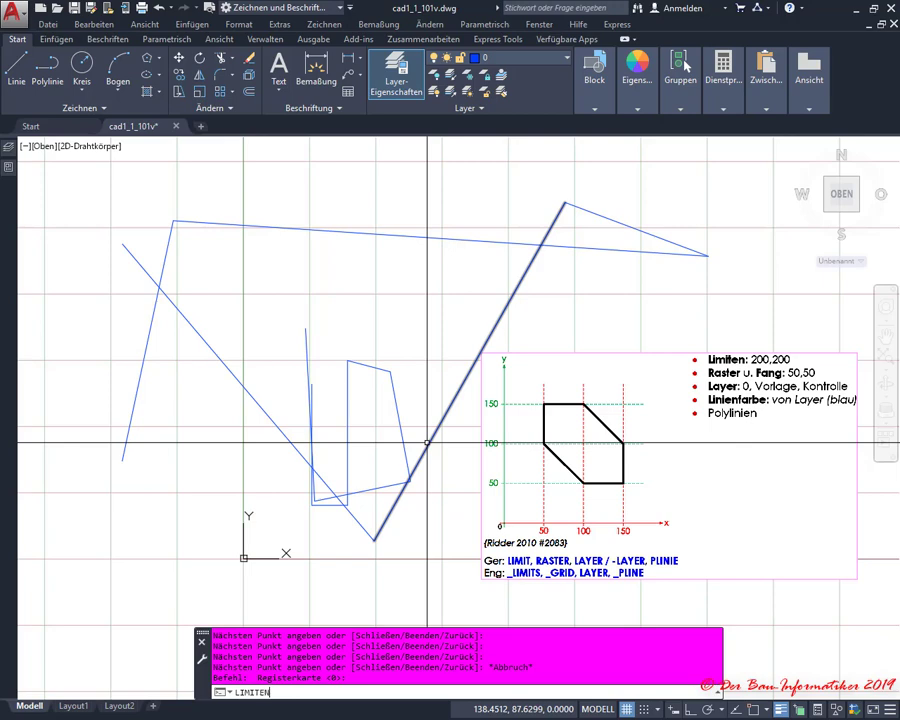
- Switch limits checking back on and restrict the grid display to the 200×200 limits
{"action": "key", "text": "Return"}
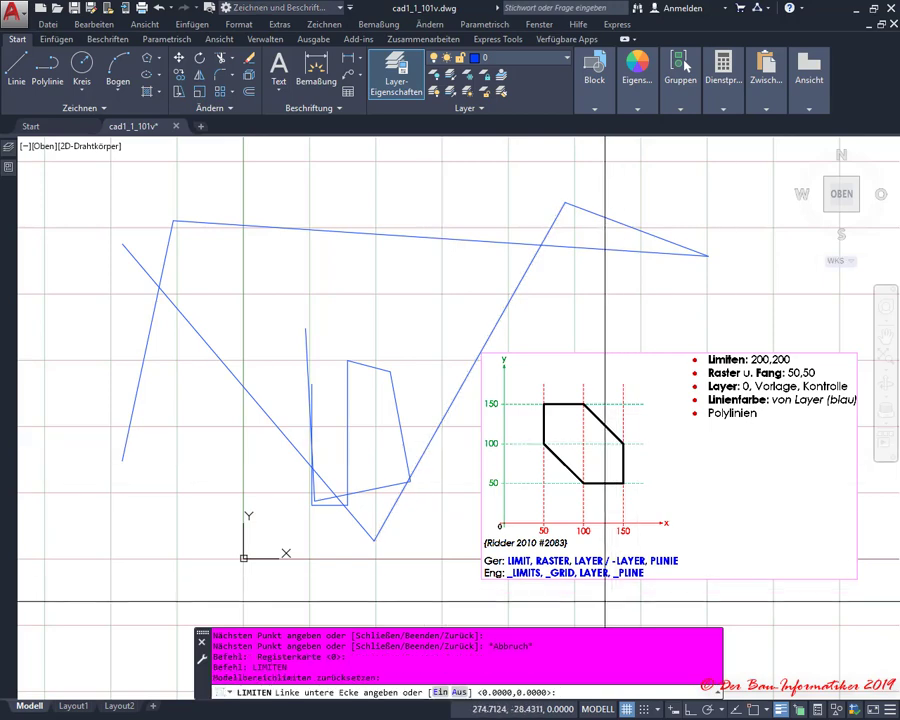
{"action": "left_click", "coordinate": [438, 694]}
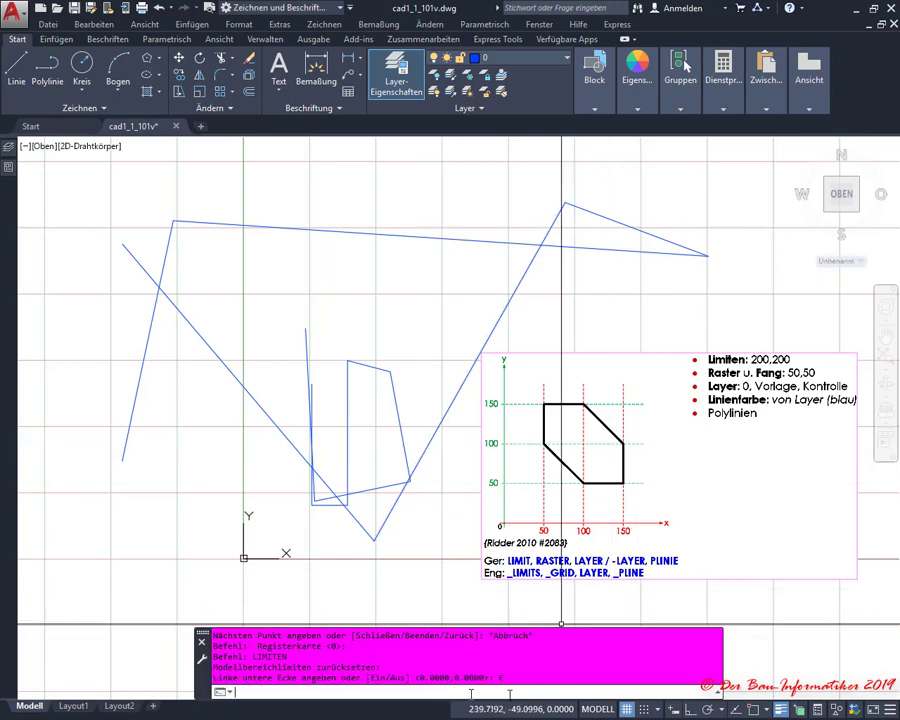
{"action": "right_click", "coordinate": [652, 712]}
{"action": "left_click", "coordinate": [760, 684]}
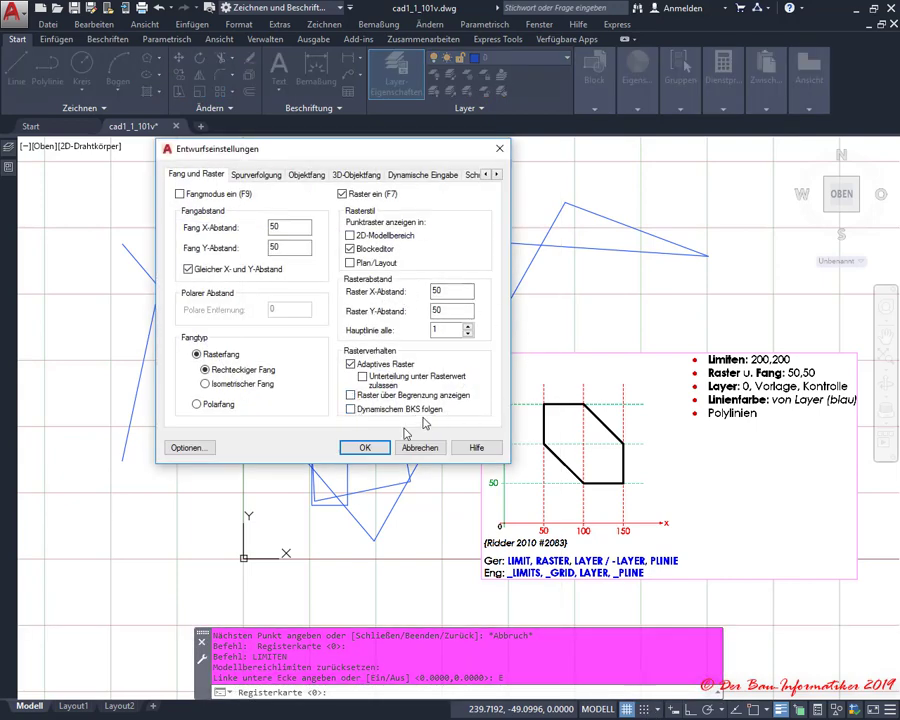
{"action": "left_click", "coordinate": [365, 450]}
{"action": "scroll", "coordinate": [370, 466], "scroll_direction": "down", "scroll_amount": 3}
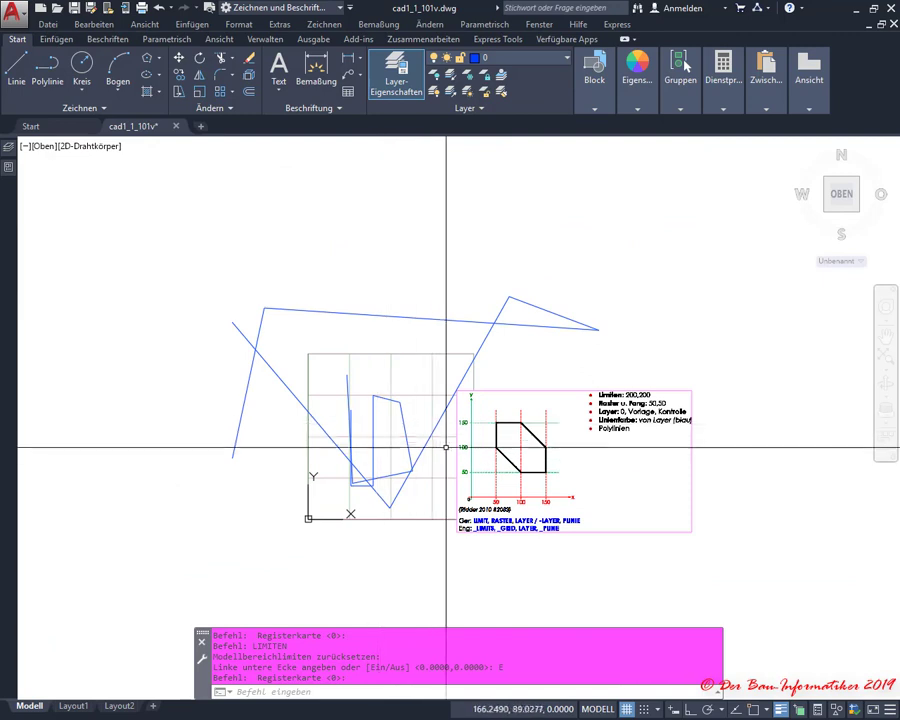
{"action": "left_click", "coordinate": [437, 456]}
- Erase the stray lines using three crossing-window selections, deleting after each
{"action": "left_click", "coordinate": [228, 262]}
{"action": "key", "text": "Delete"}
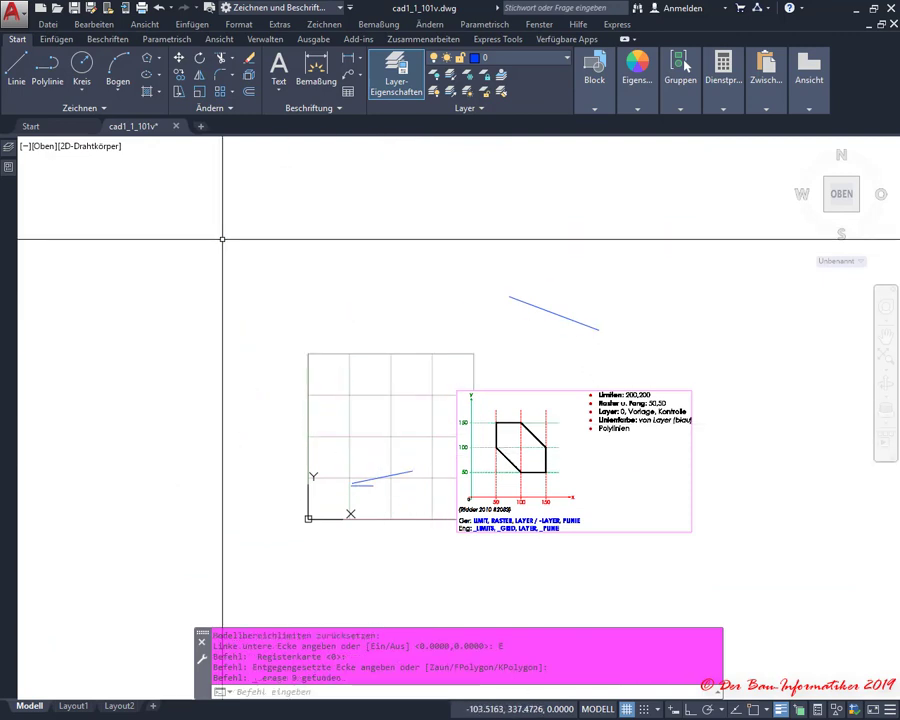
{"action": "left_click", "coordinate": [571, 330]}
{"action": "left_click", "coordinate": [489, 247]}
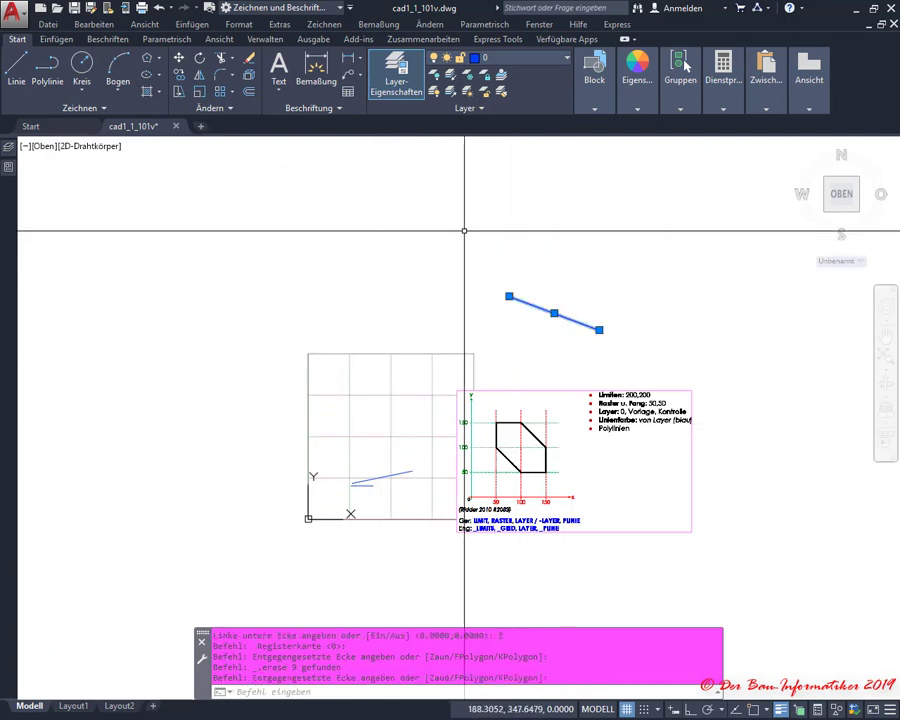
{"action": "key", "text": "Delete"}
{"action": "left_click", "coordinate": [410, 500]}
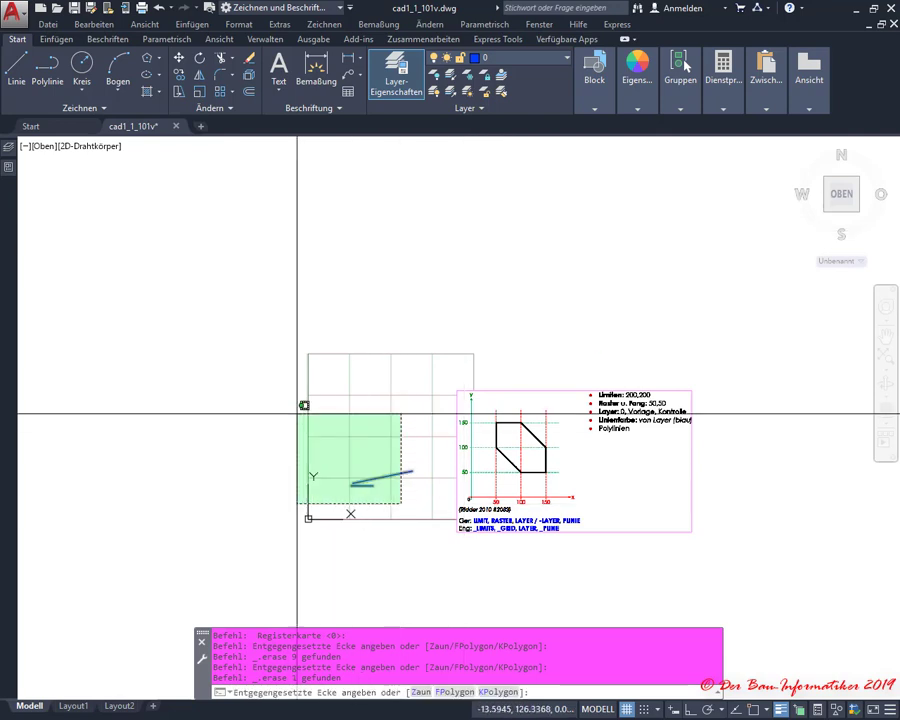
{"action": "left_click", "coordinate": [296, 410]}
{"action": "key", "text": "Delete"}
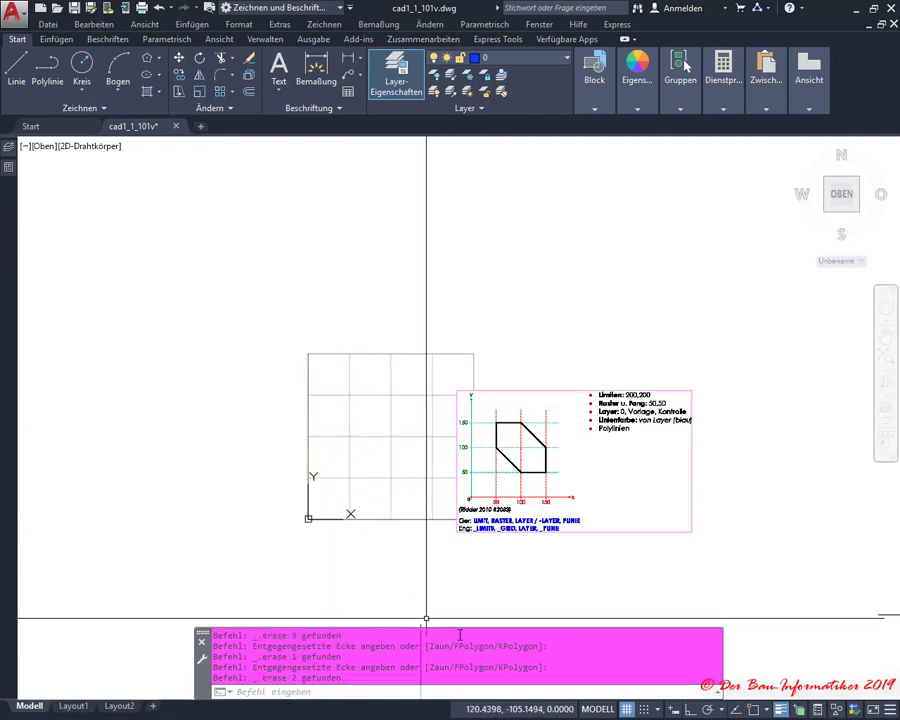
- Zoom in and out to inspect the figure, then turn grid snap on with F9
{"action": "scroll", "coordinate": [463, 463], "scroll_direction": "up", "scroll_amount": 2}
{"action": "scroll", "coordinate": [447, 435], "scroll_direction": "up", "scroll_amount": 2}
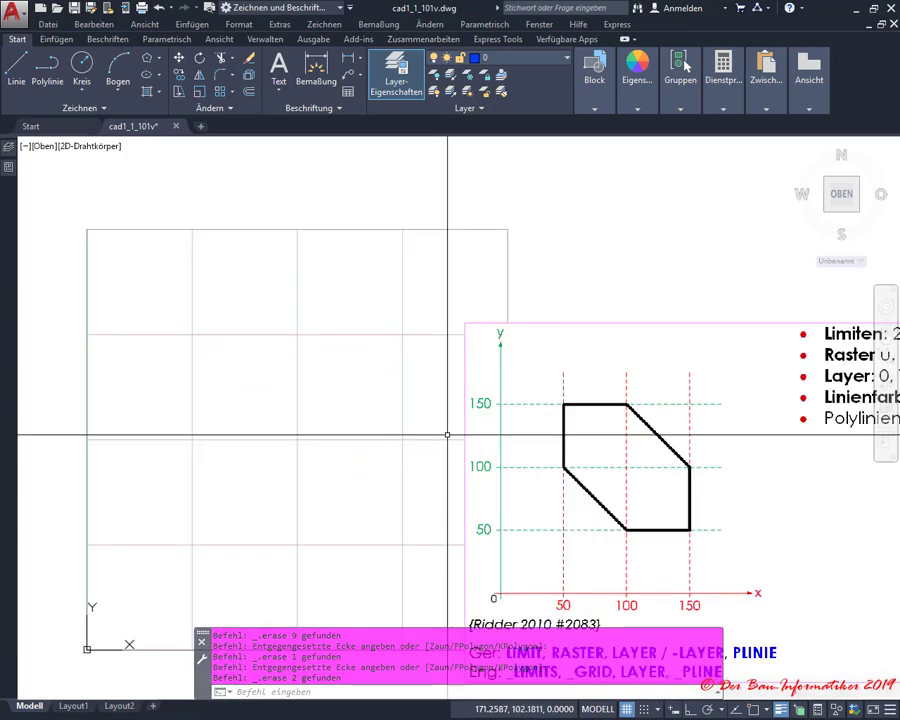
{"action": "scroll", "coordinate": [447, 435], "scroll_direction": "down", "scroll_amount": 2}
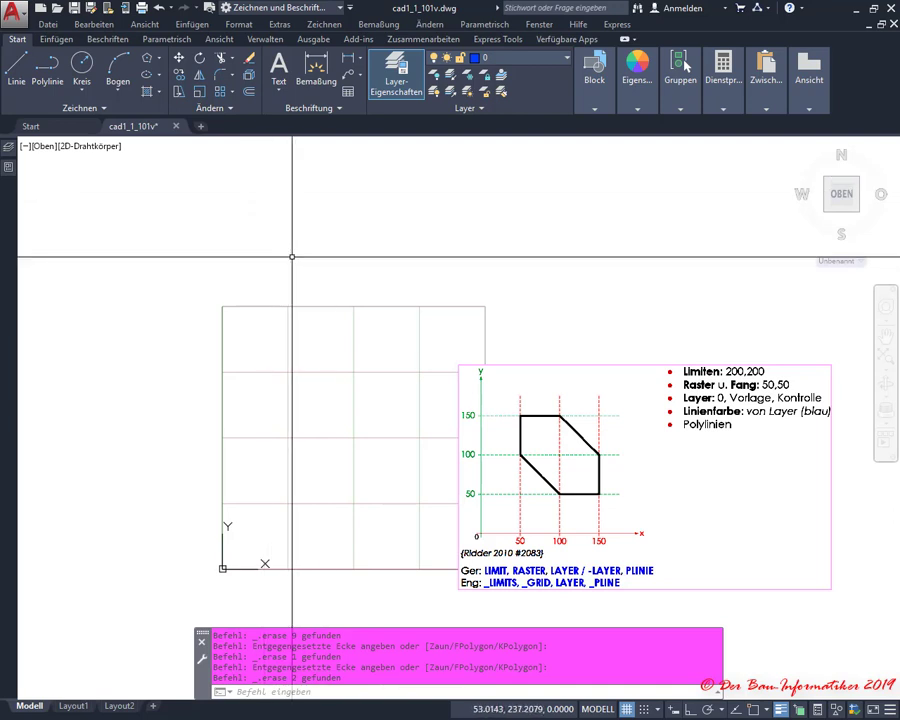
{"action": "scroll", "coordinate": [226, 253], "scroll_direction": "up", "scroll_amount": 2}
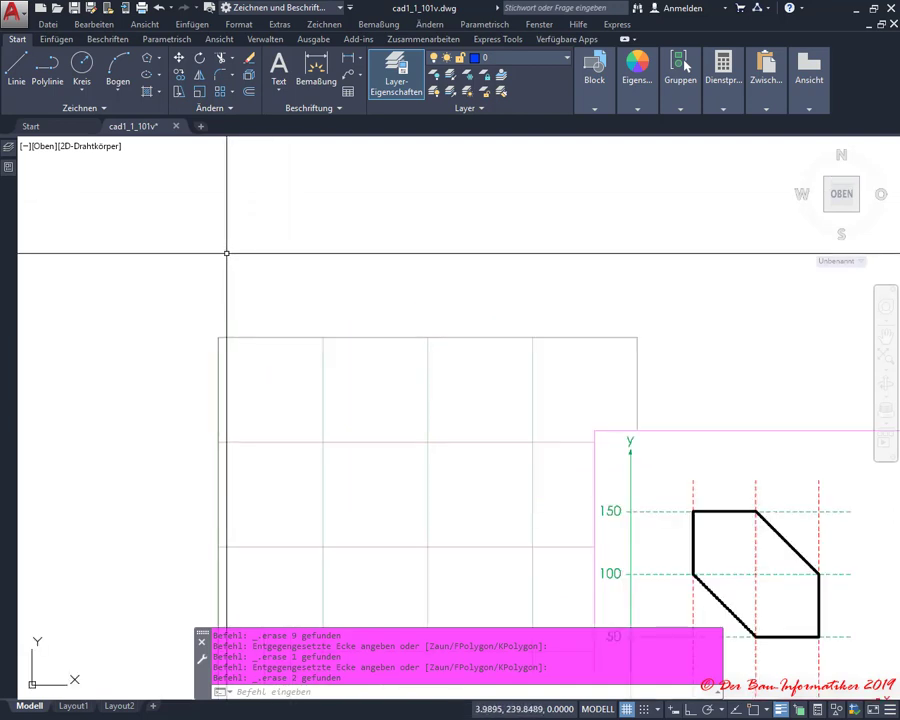
{"action": "scroll", "coordinate": [226, 253], "scroll_direction": "down", "scroll_amount": 2}
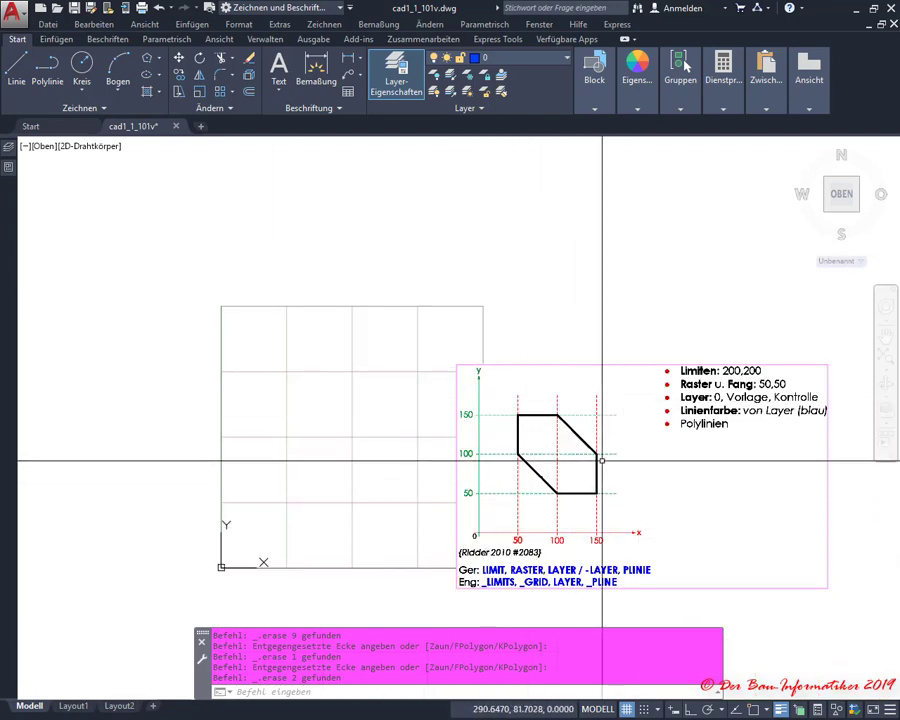
{"action": "key", "text": "F9"}
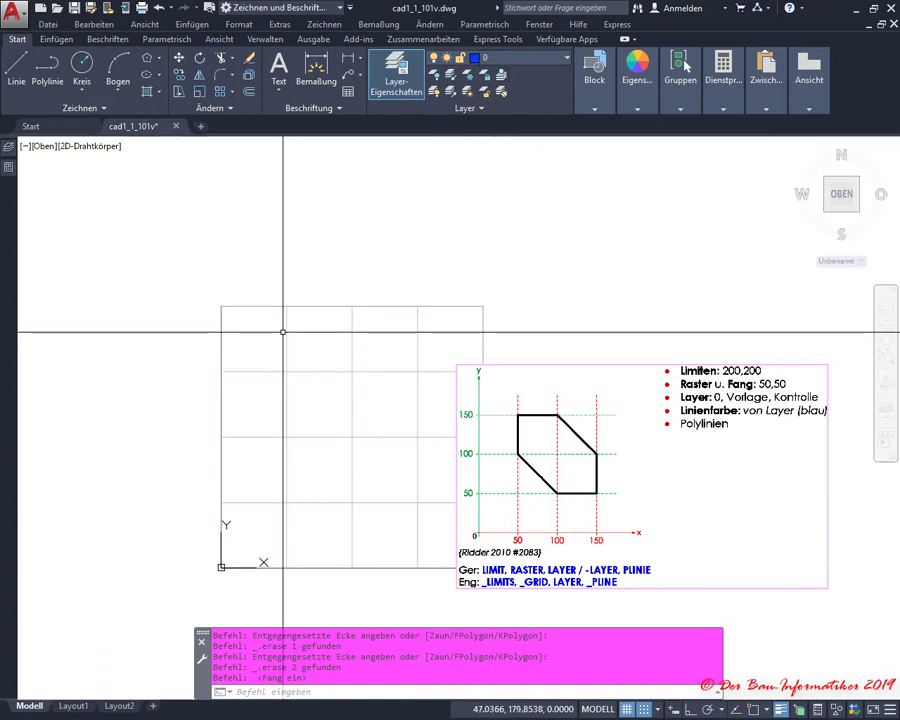
- Draw a closed polyline through 100,50, 50,100, 50,150, 100,150, 150,100 and 150,50
{"action": "left_click", "coordinate": [42, 70]}
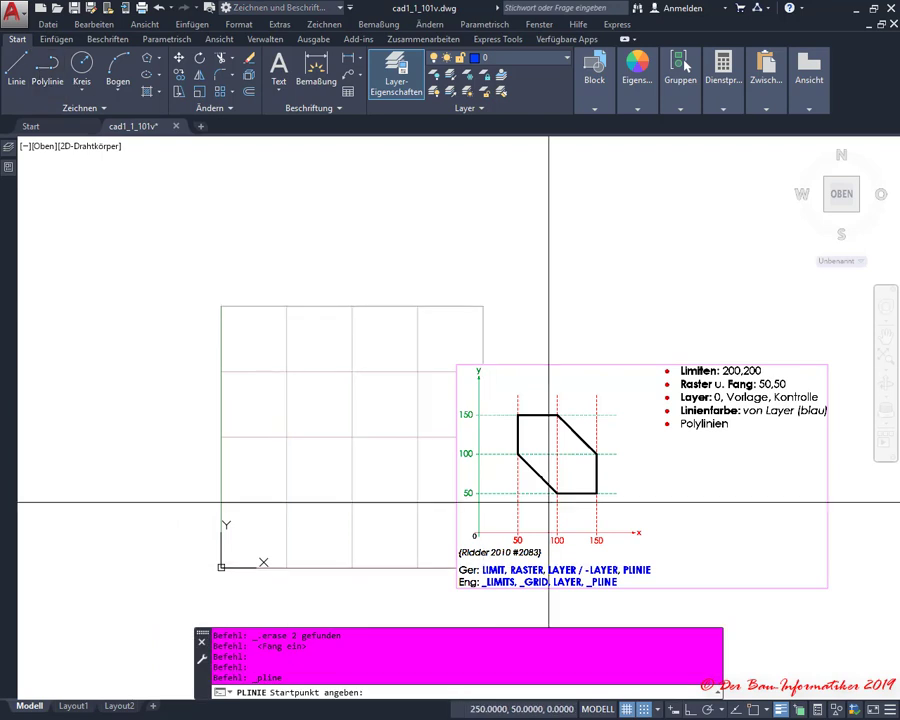
{"action": "left_click", "coordinate": [641, 707]}
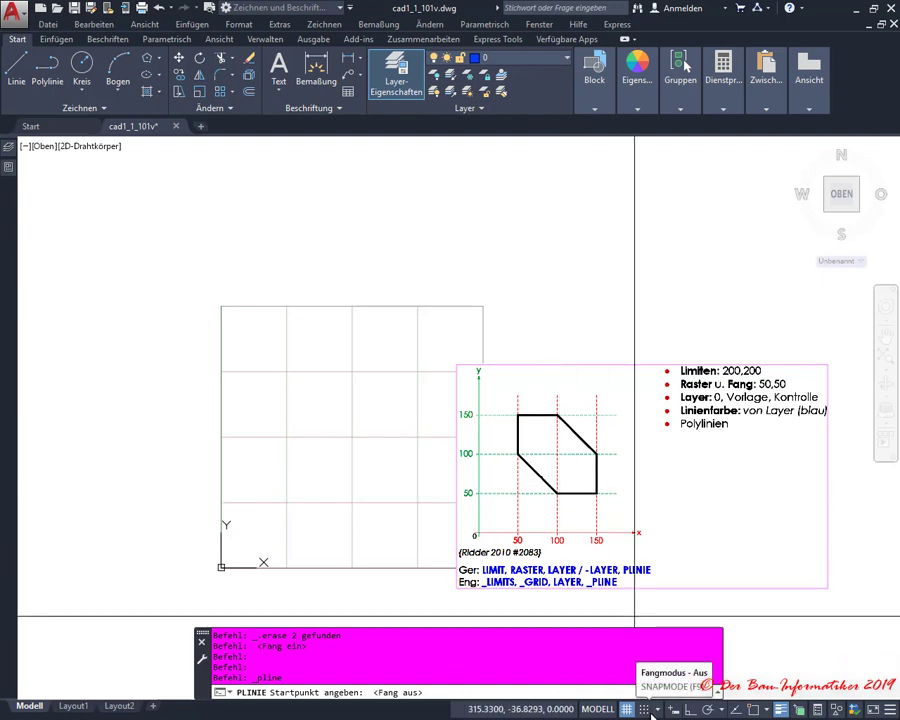
{"action": "left_click", "coordinate": [645, 709]}
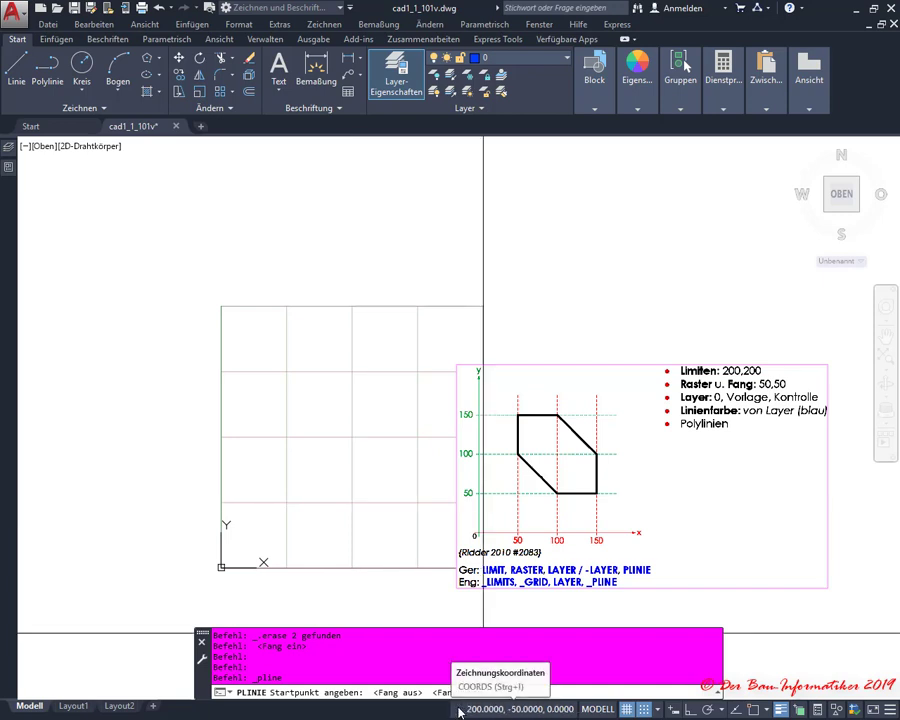
{"action": "left_click", "coordinate": [352, 502]}
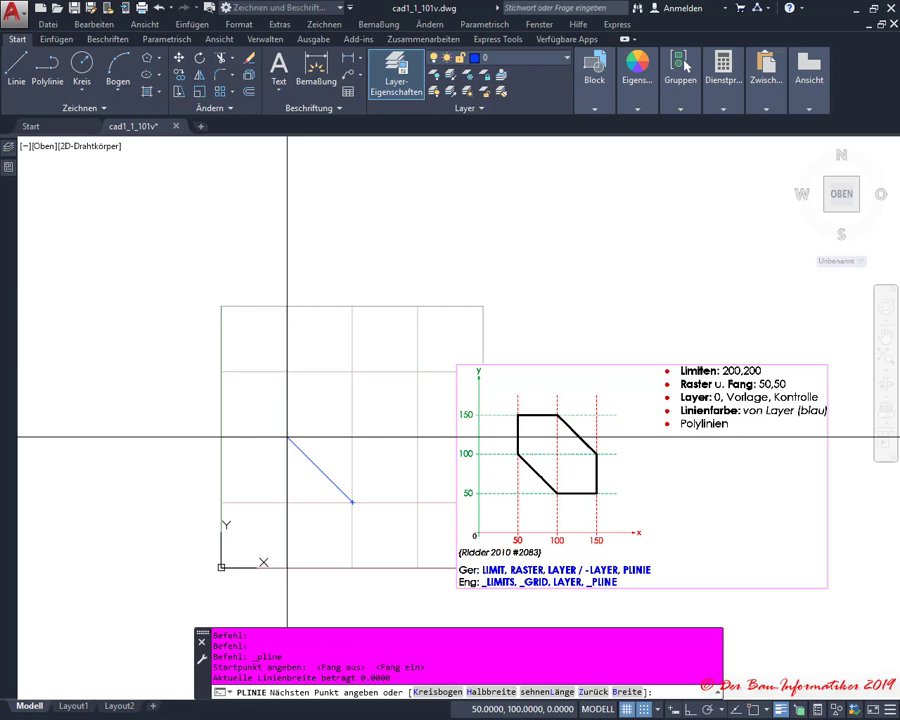
{"action": "left_click", "coordinate": [287, 437]}
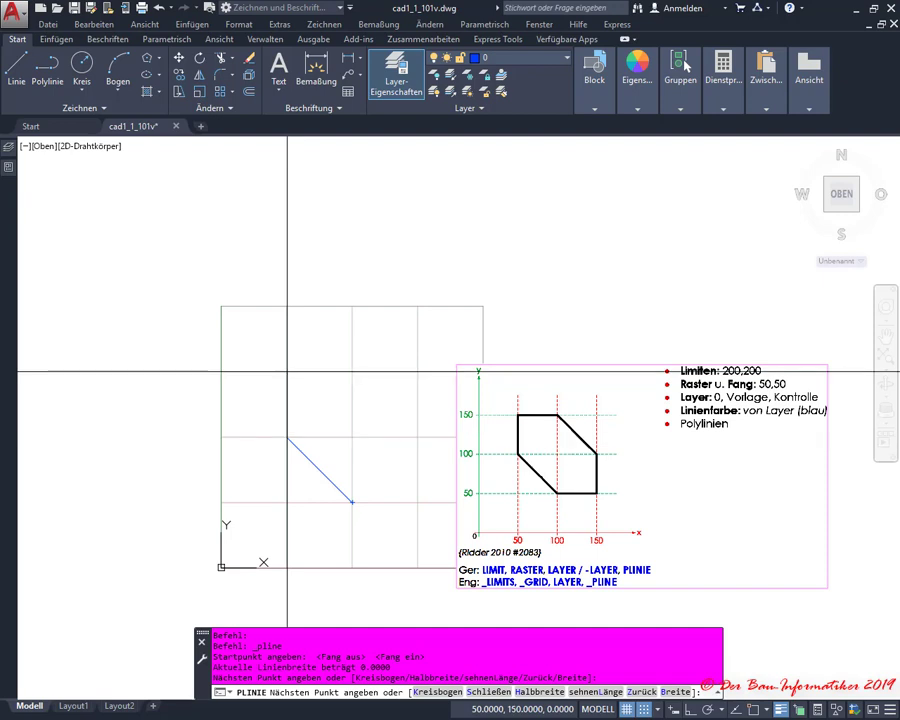
{"action": "left_click", "coordinate": [287, 372]}
{"action": "left_click", "coordinate": [352, 372]}
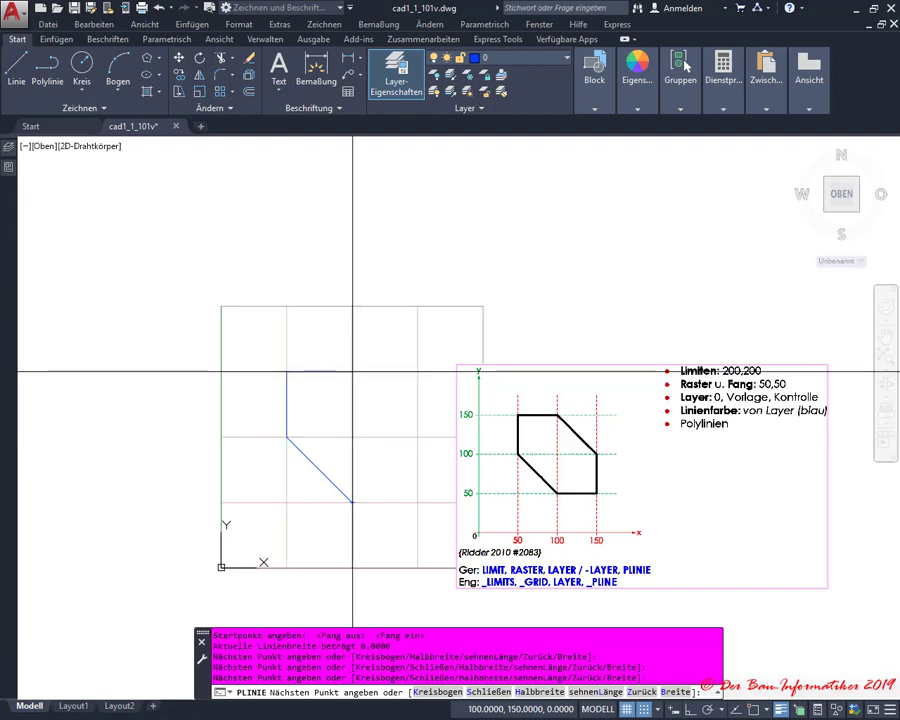
{"action": "left_click", "coordinate": [418, 437]}
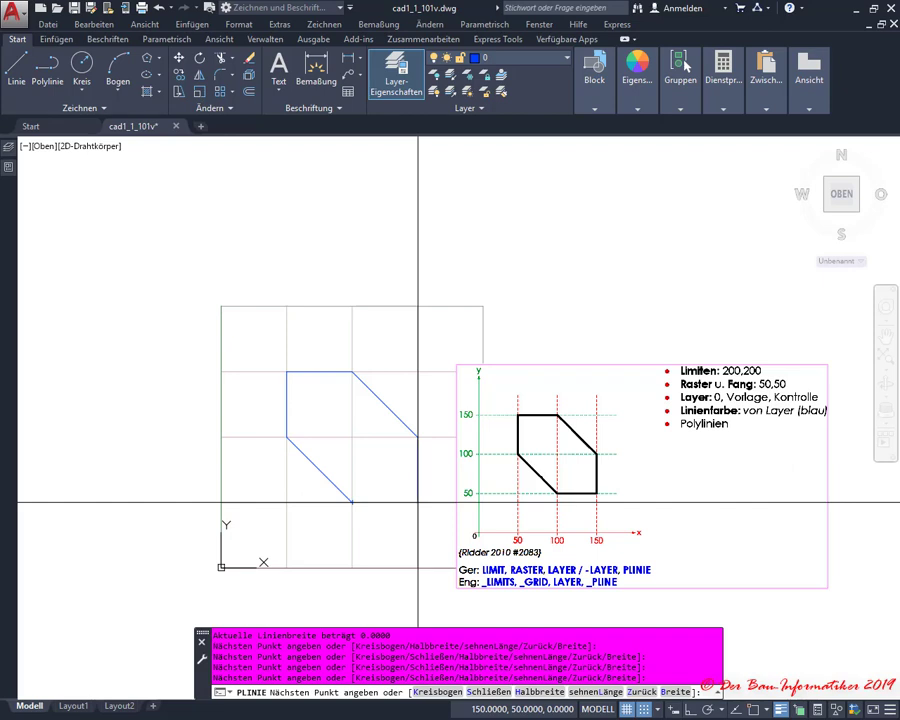
{"action": "left_click", "coordinate": [418, 502]}
{"action": "type", "text": "s"}
{"action": "key", "text": "Return"}
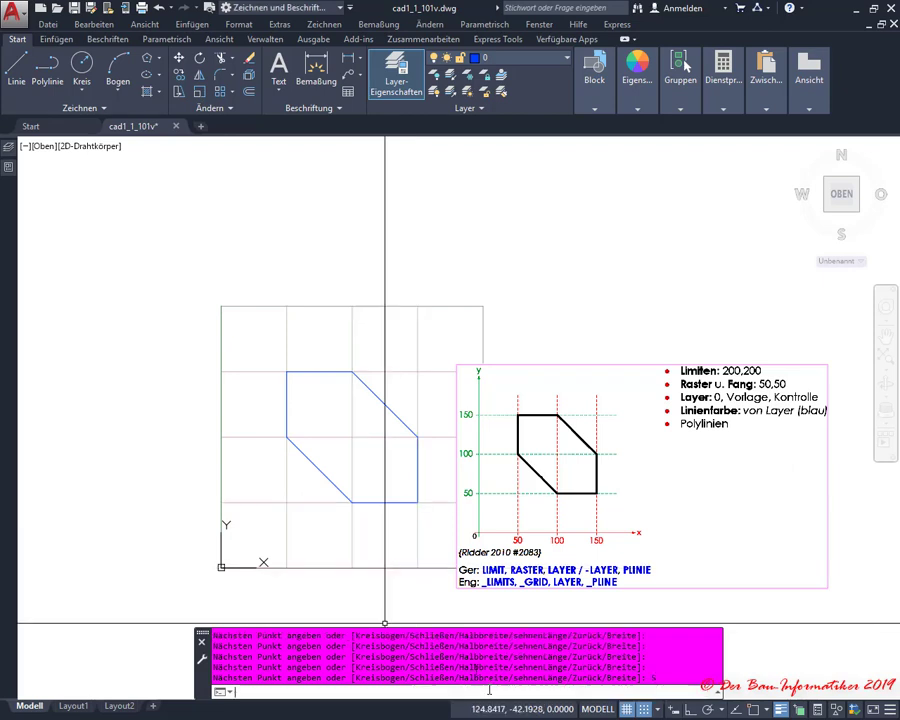